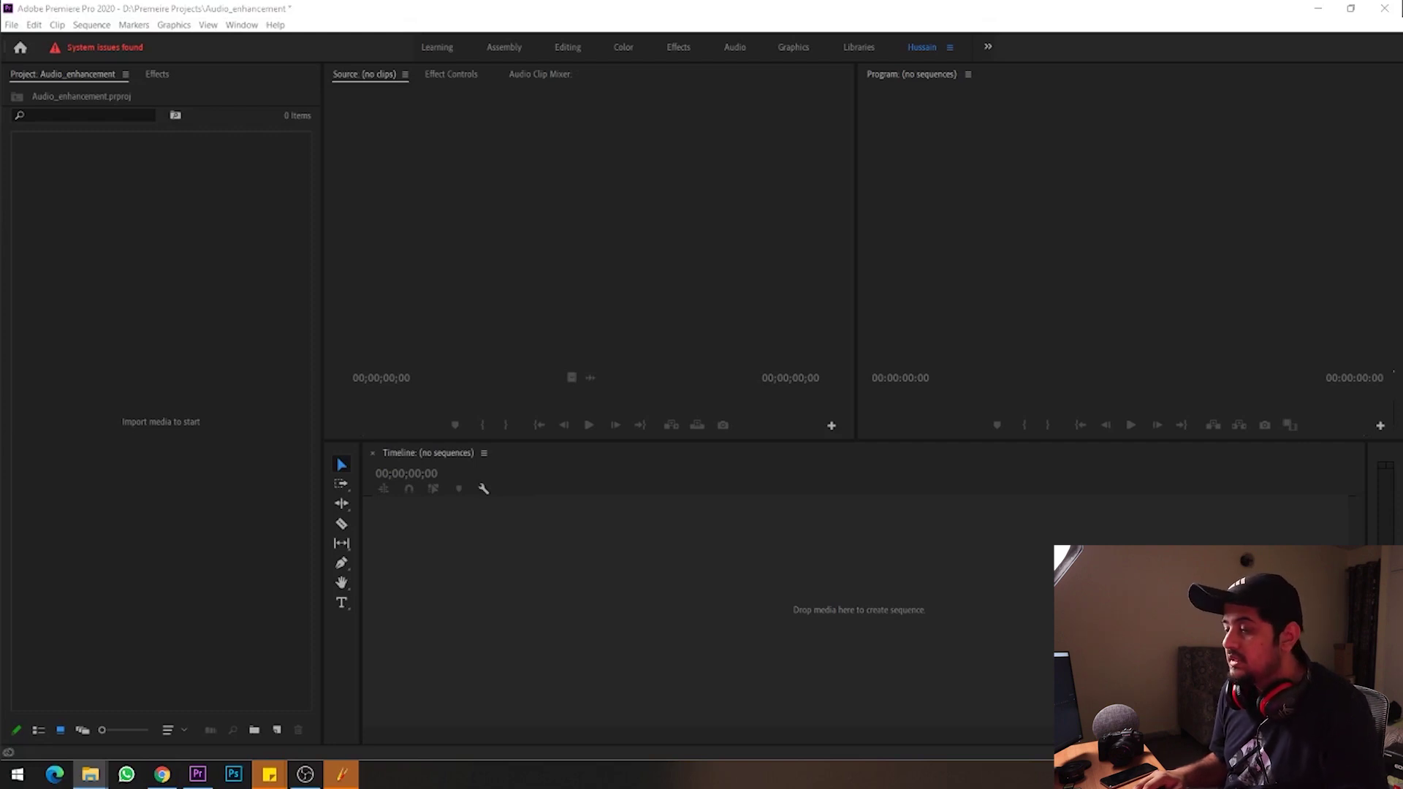
# - Import MVI_9060.MP4 and Saddar Road 17.m4a into the Project panel and preview the camera clip
pyautogui.moveTo(234, 210); pyautogui.dragTo(144, 250)
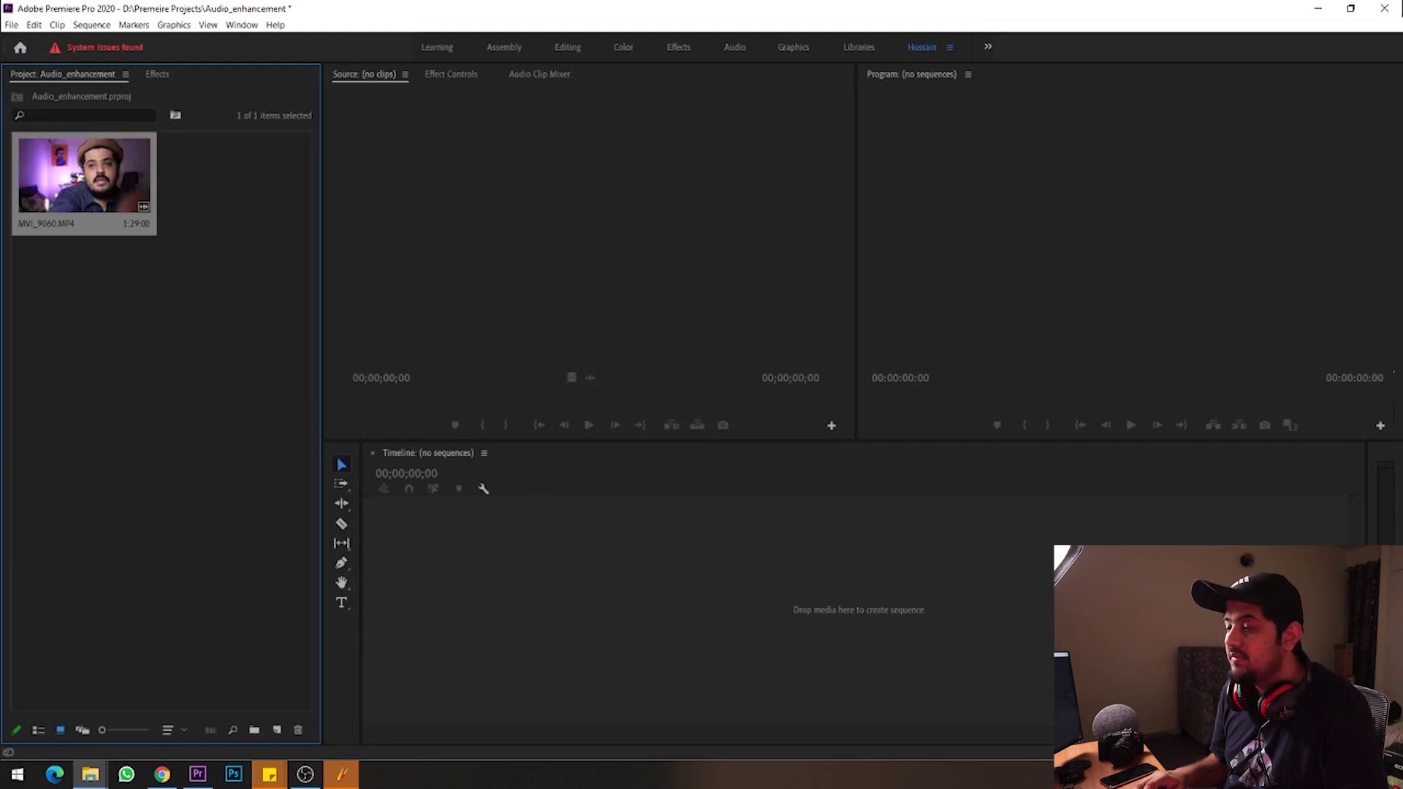
pyautogui.moveTo(14, 241); pyautogui.dragTo(128, 267)
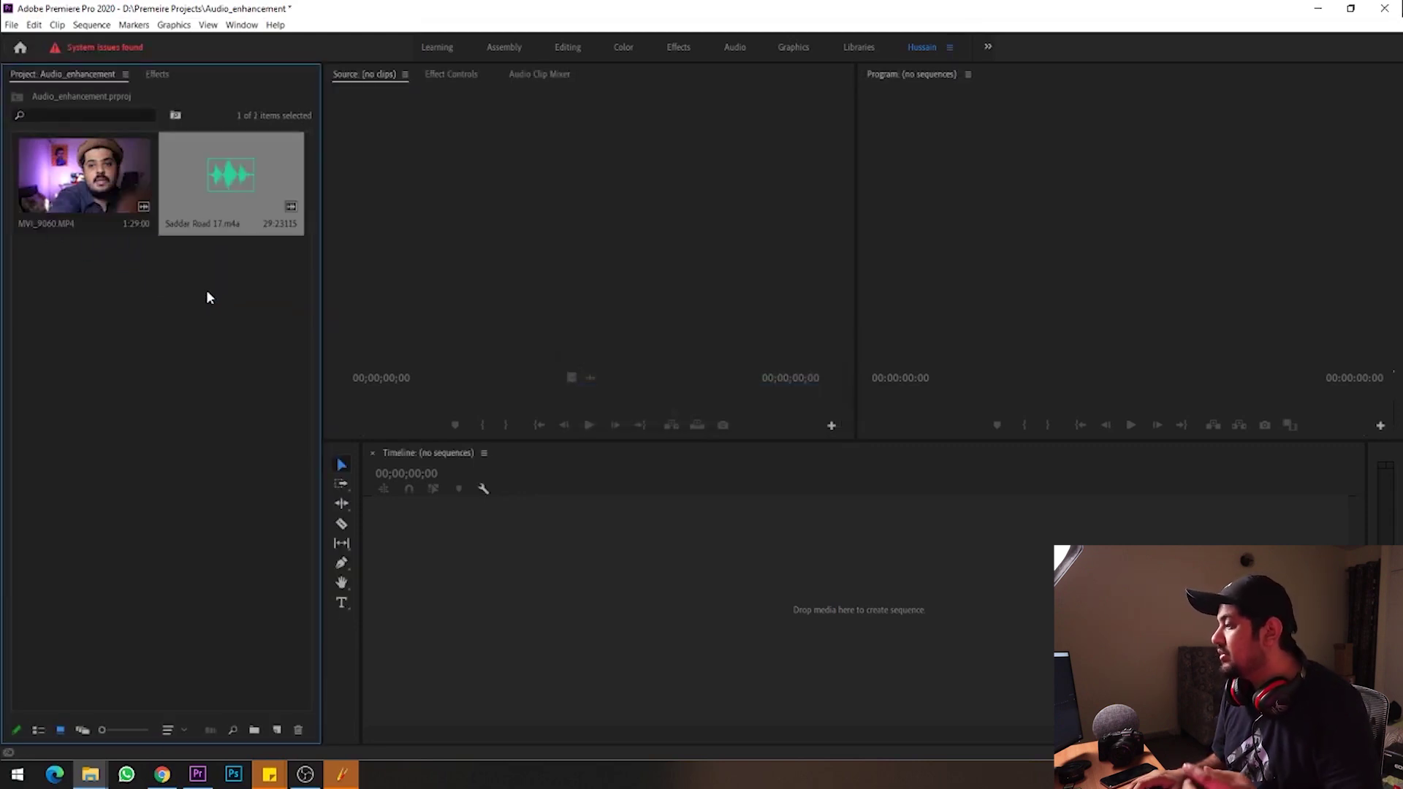
pyautogui.click(84, 176)
pyautogui.doubleClick(78, 175)
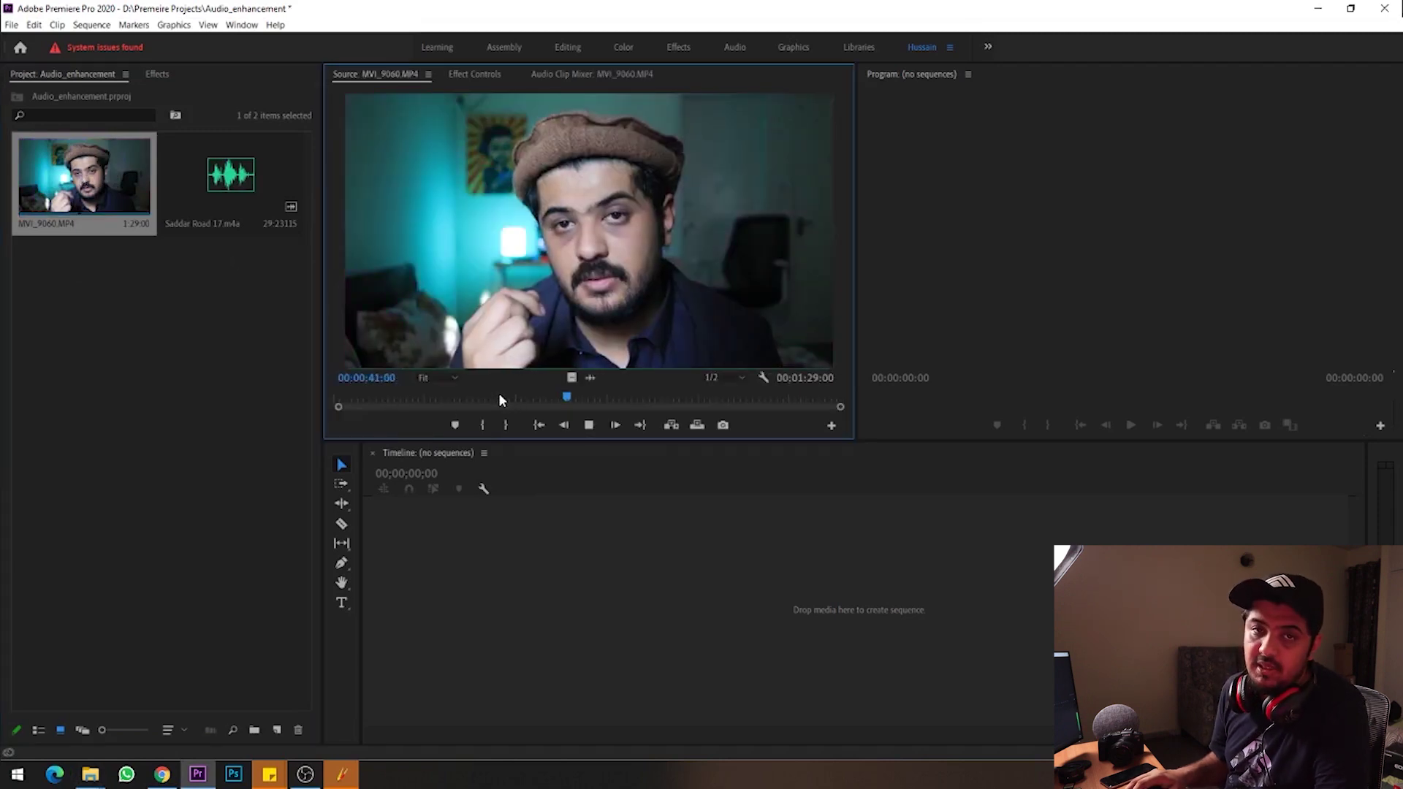
pyautogui.press('space')
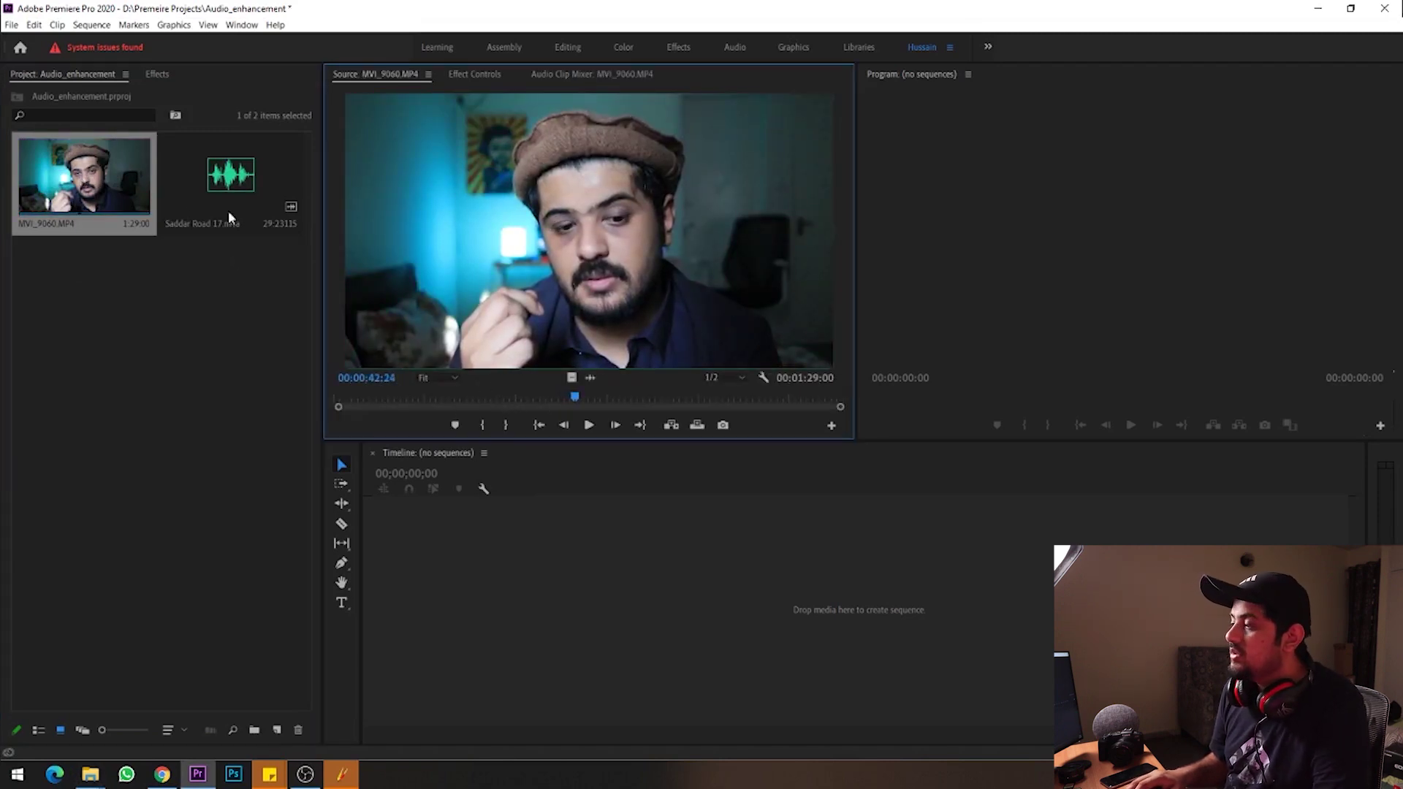
# - Preview Saddar Road 17.m4a, build a test sequence from it, then delete the clip and sequence
pyautogui.click(234, 198)
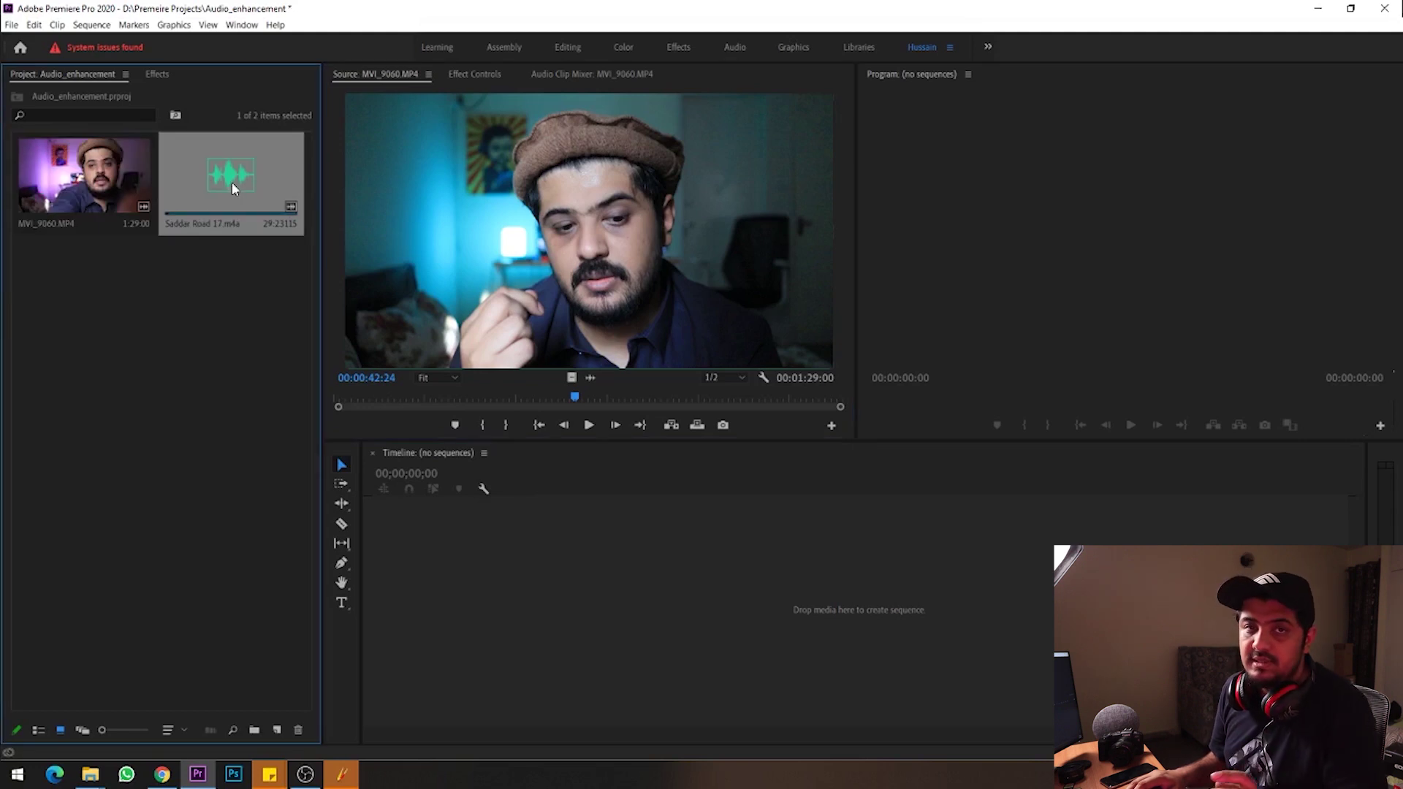
pyautogui.doubleClick(234, 190)
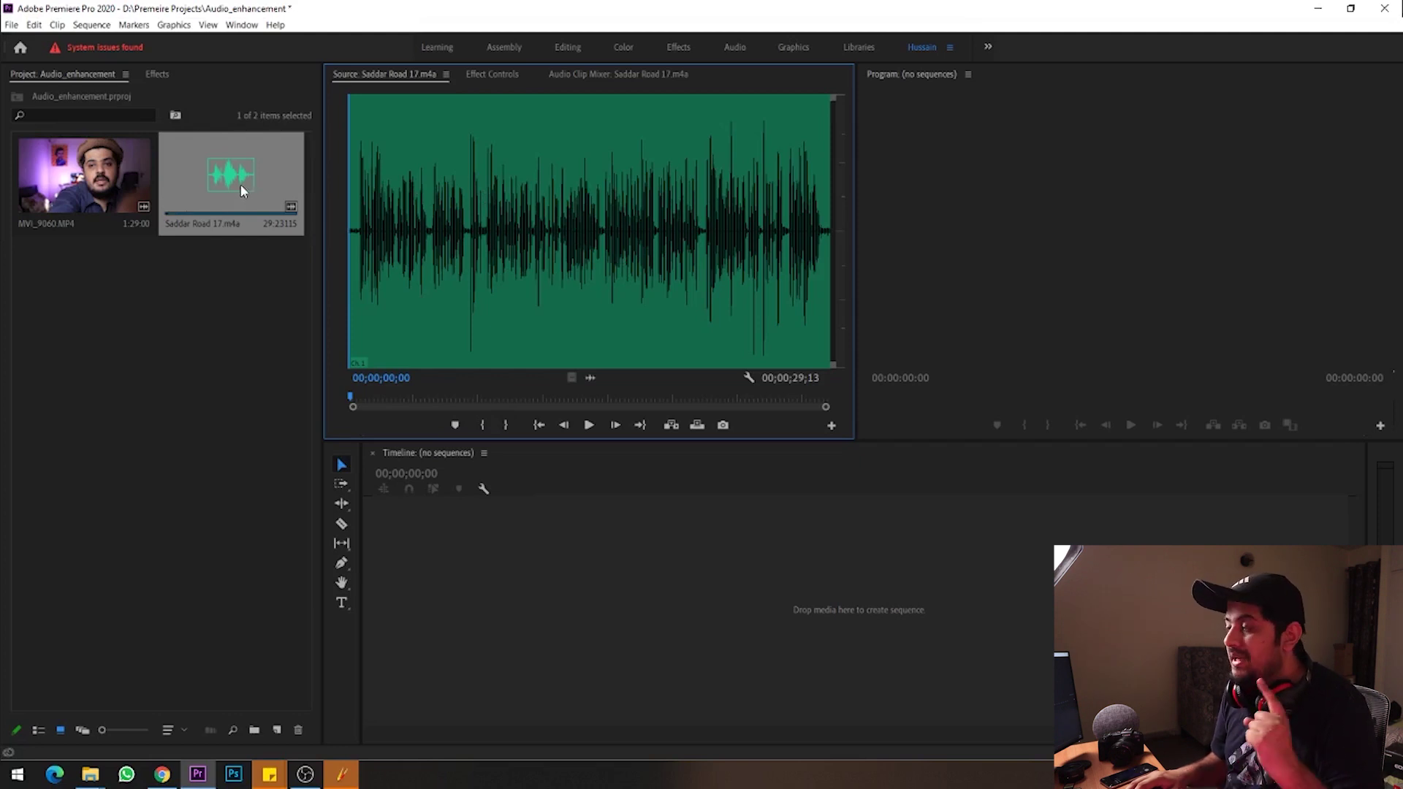
pyautogui.moveTo(240, 184); pyautogui.dragTo(504, 566)
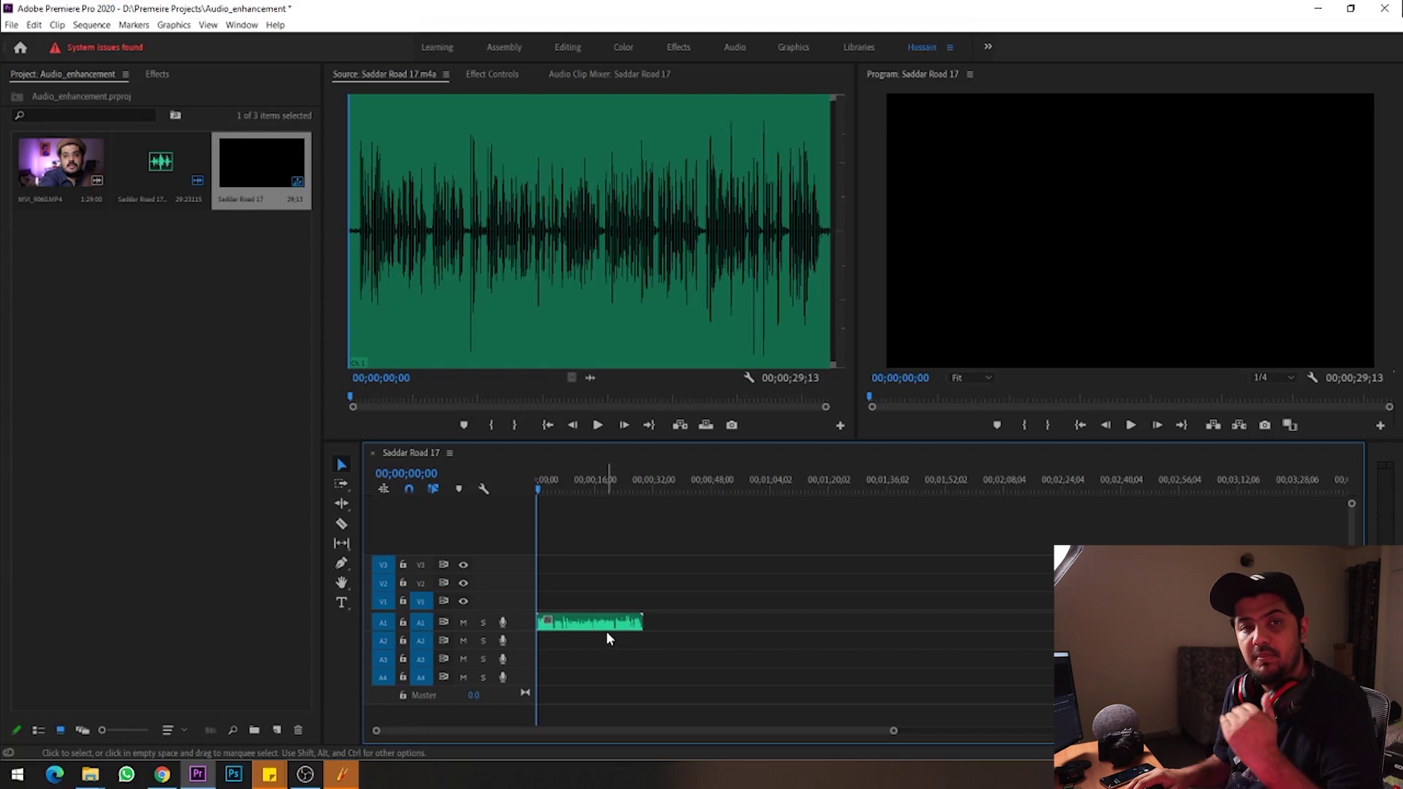
pyautogui.click(605, 623)
pyautogui.press('Delete')
pyautogui.click(273, 160)
pyautogui.press('Delete')
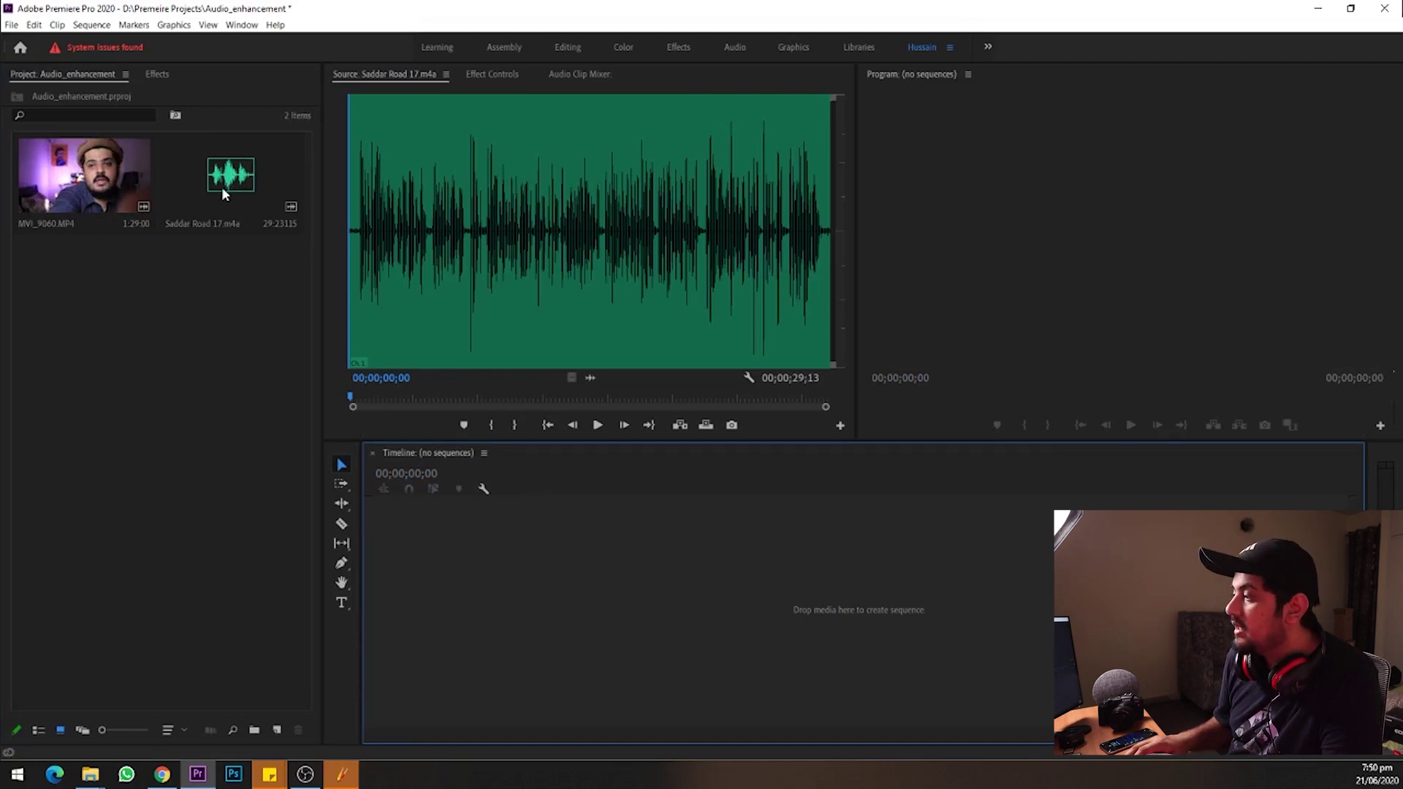
# - Set Saddar Road 17.m4a's Clip Channel Format to Stereo with the R channel enabled
pyautogui.click(224, 195)
pyautogui.rightClick(224, 195)
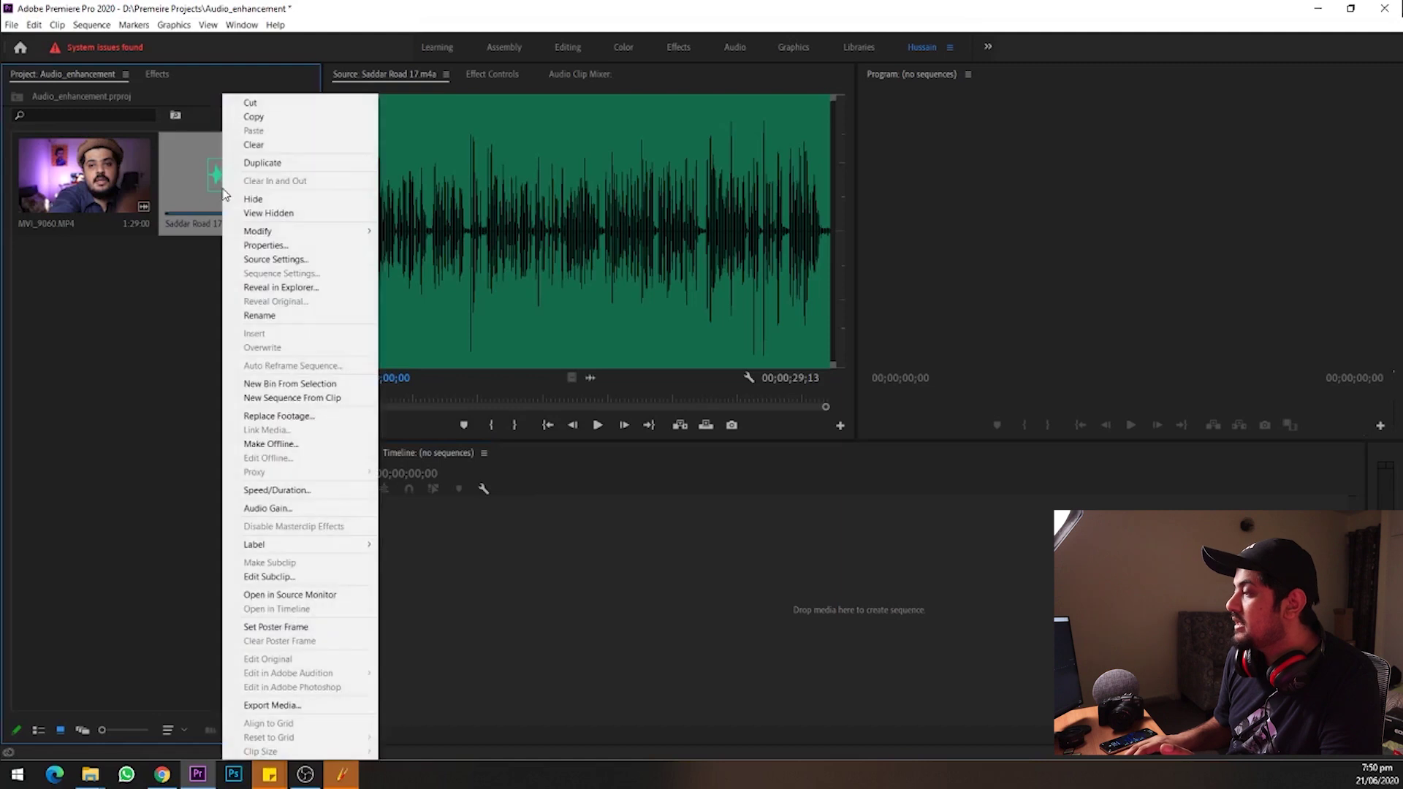
pyautogui.moveTo(341, 229)
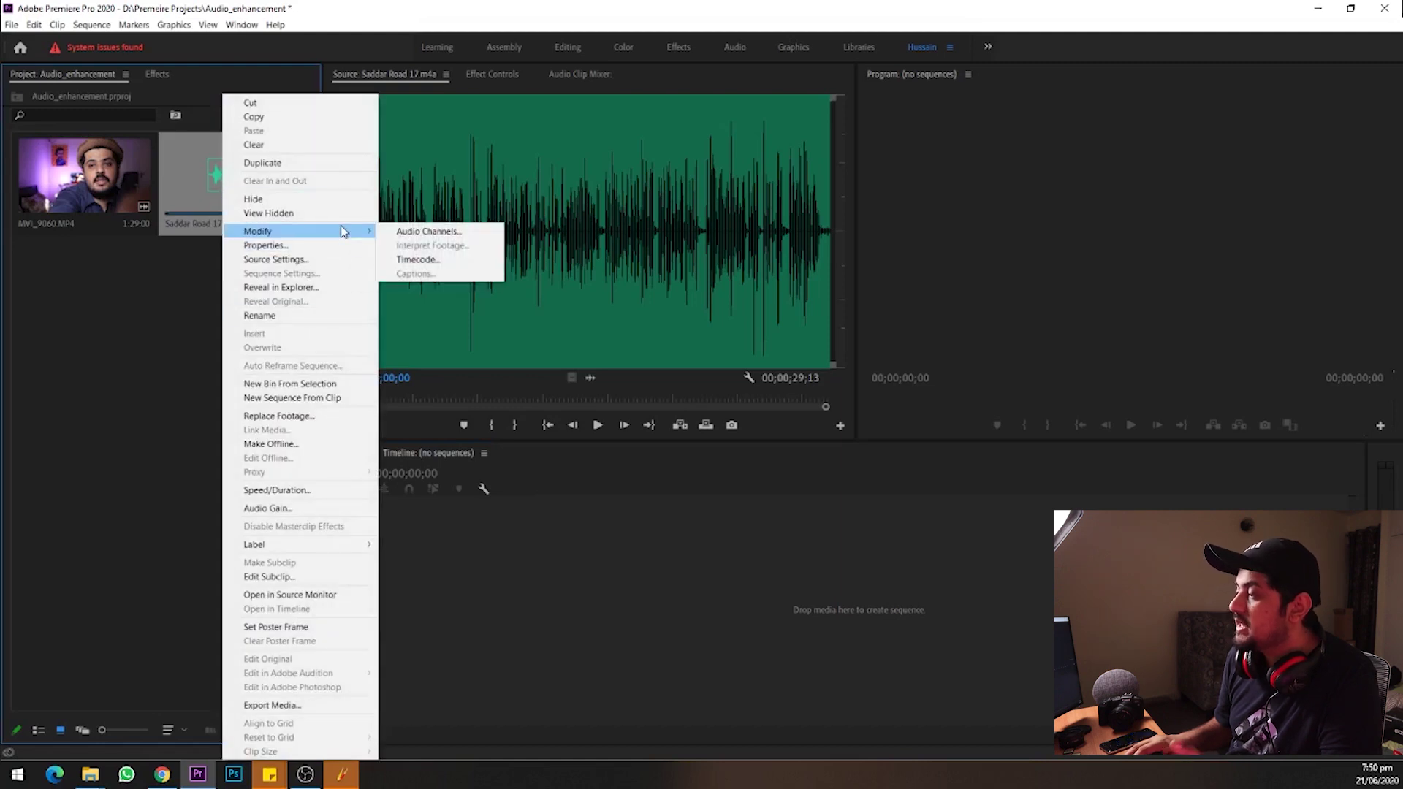
pyautogui.click(427, 232)
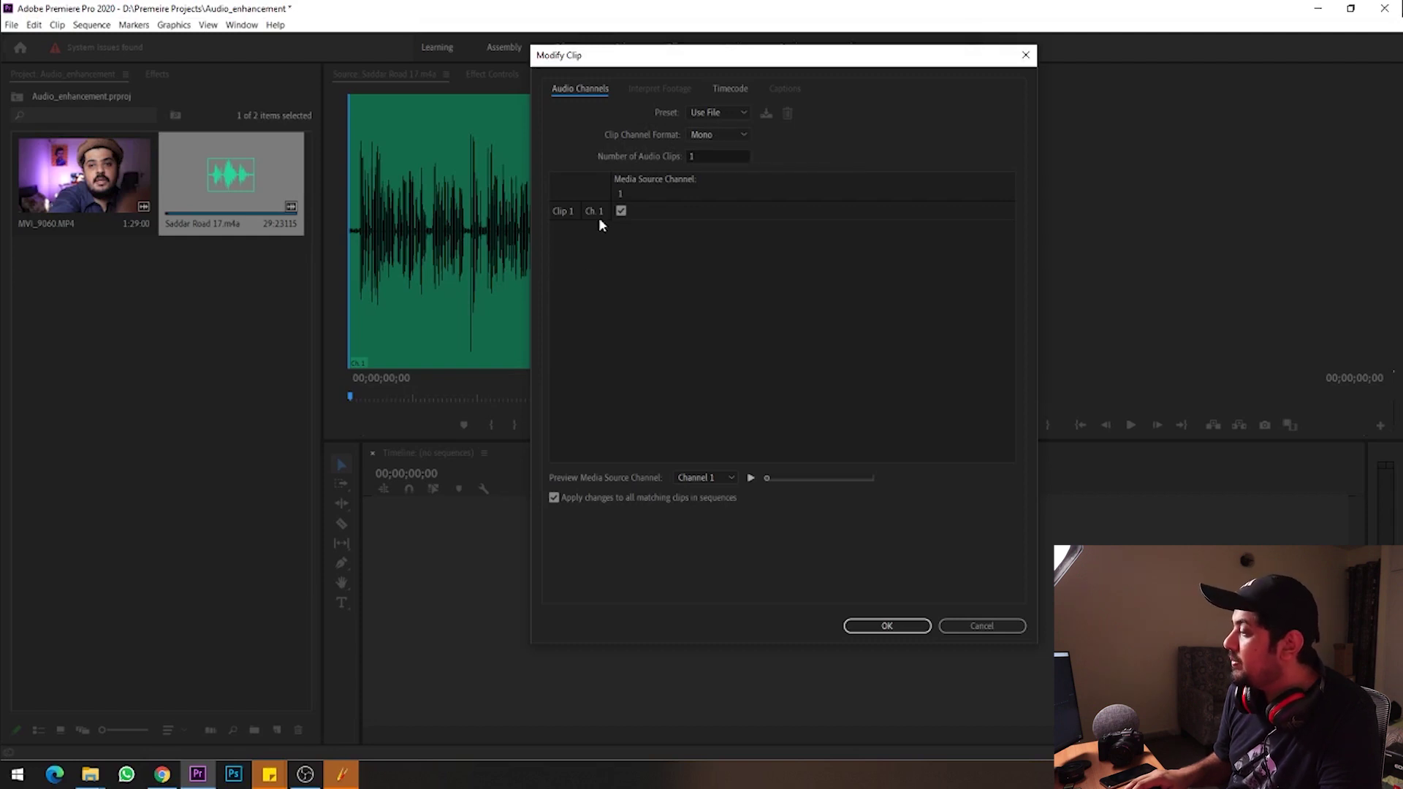
pyautogui.click(715, 134)
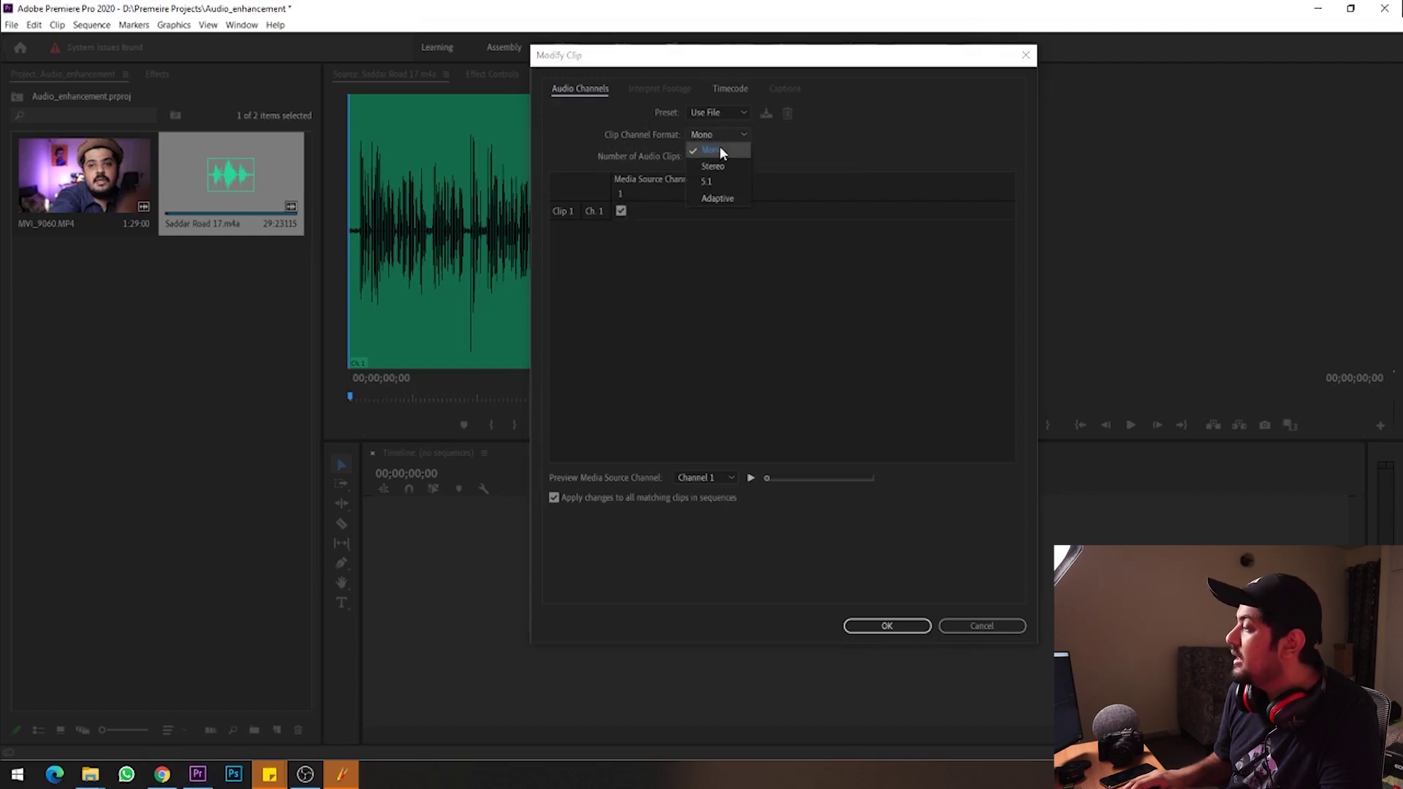
pyautogui.click(721, 167)
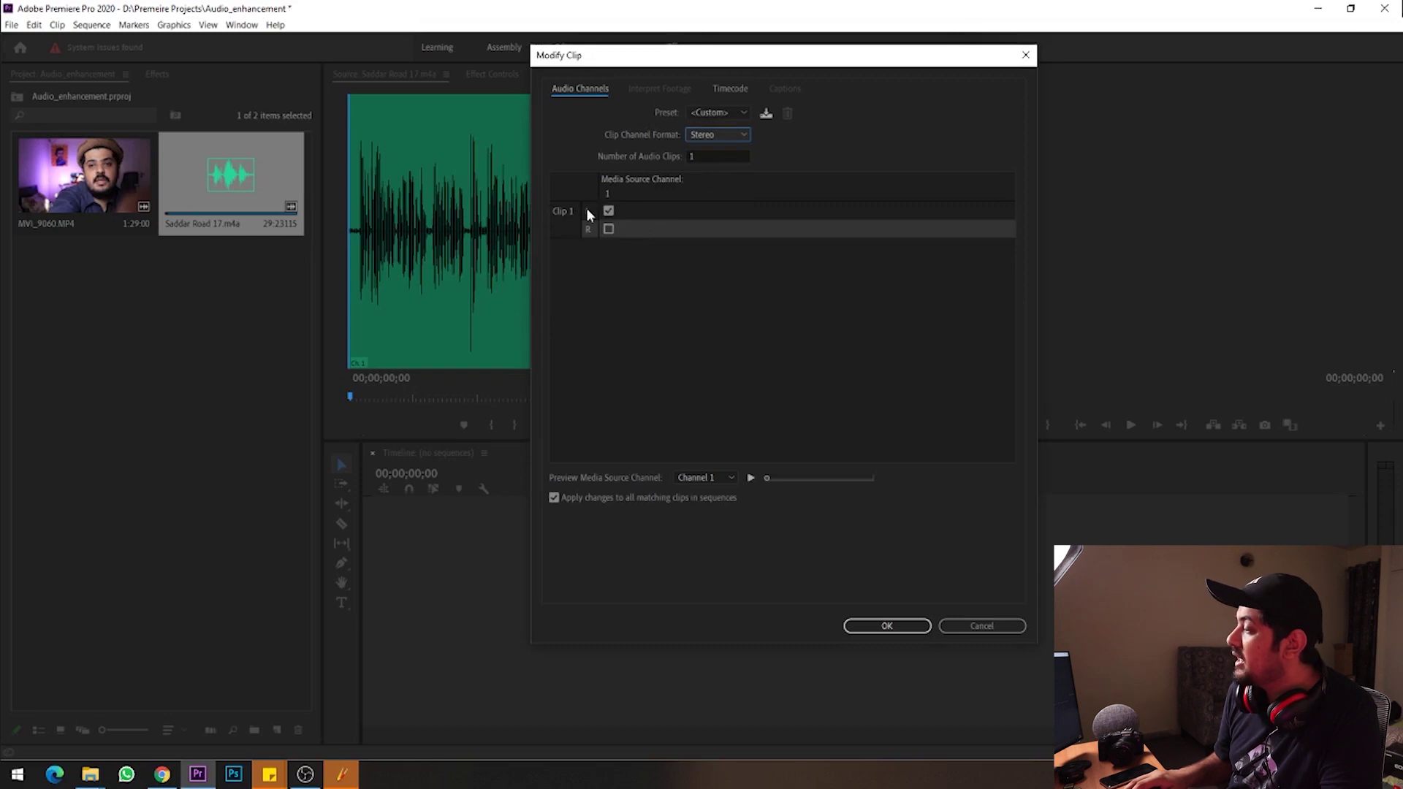
pyautogui.click(609, 228)
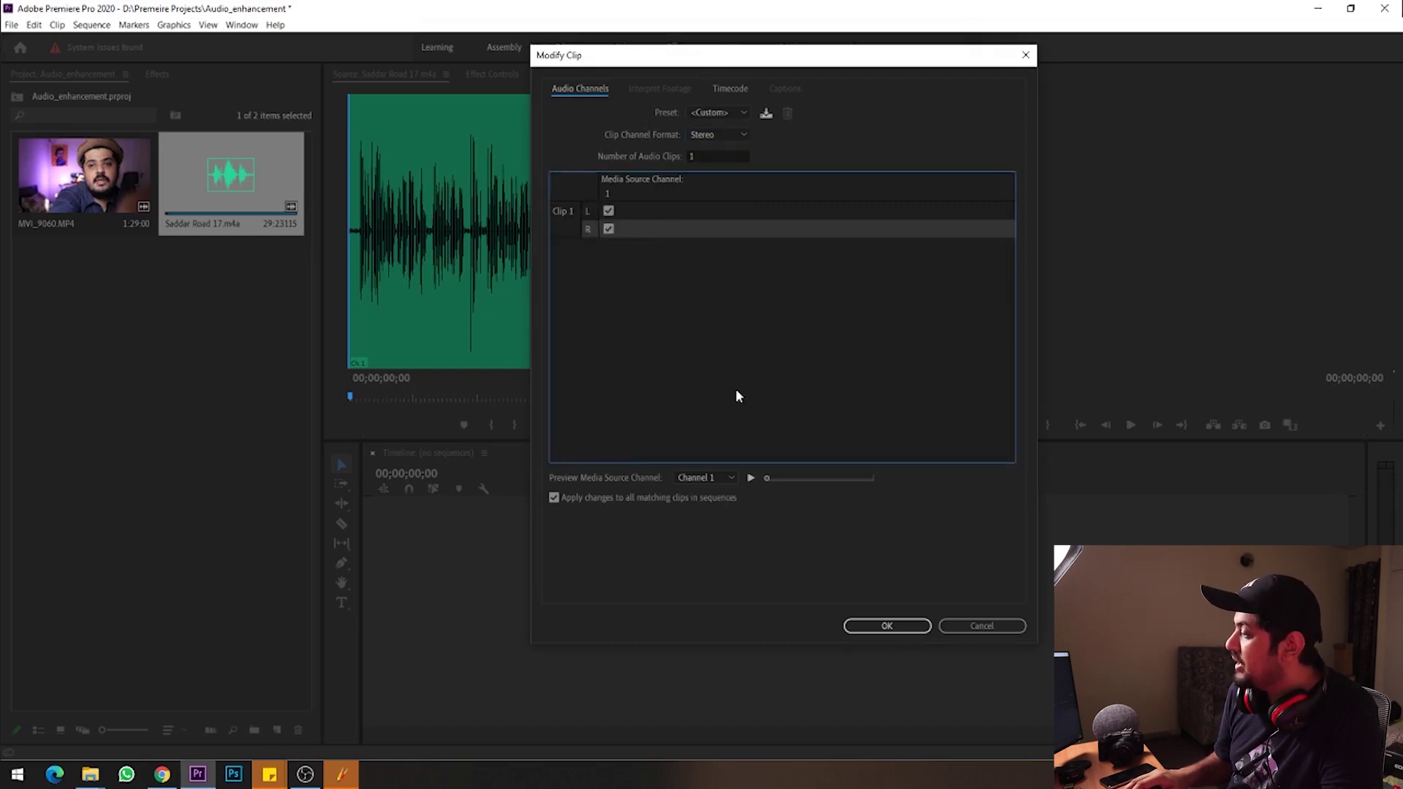
pyautogui.click(906, 630)
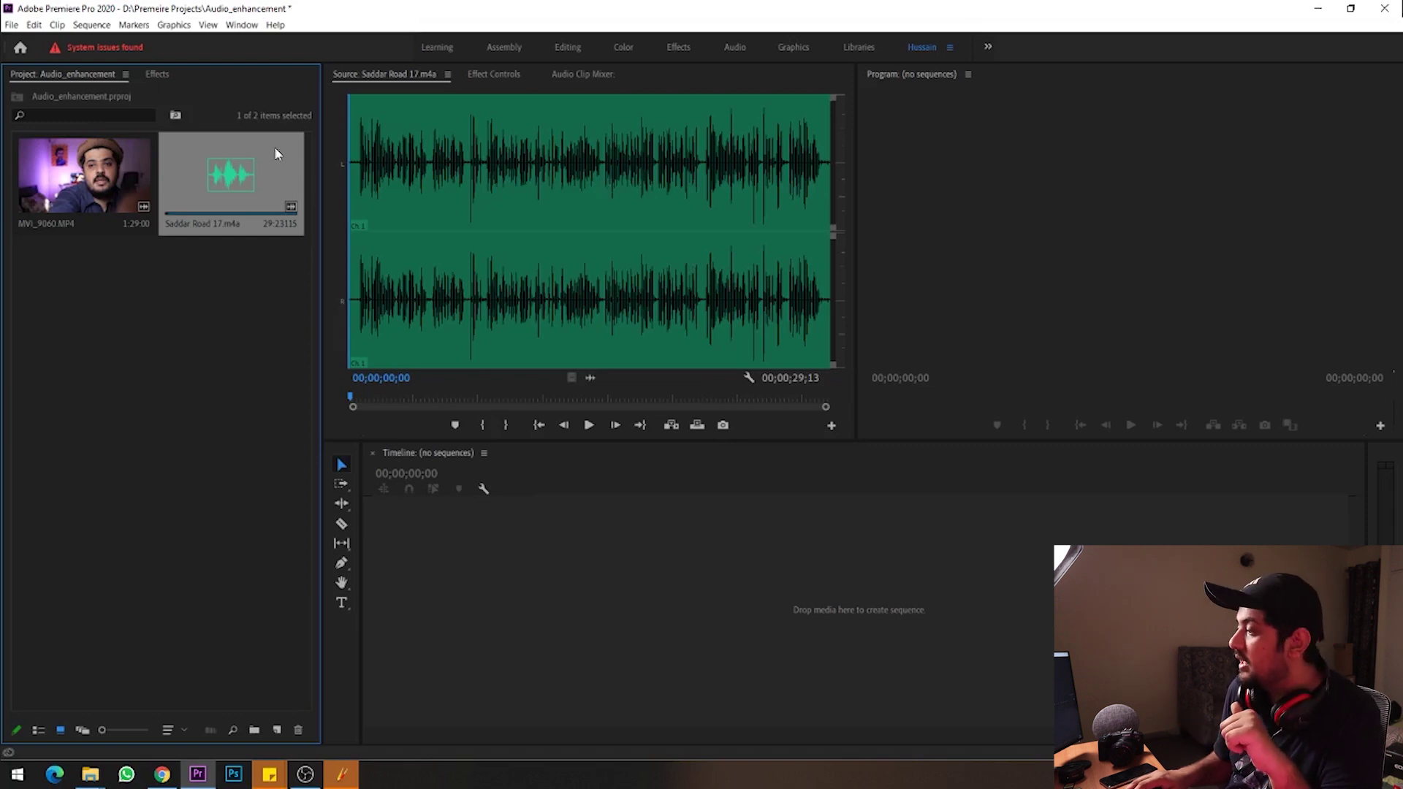
# - Create the Saddar Road 17 sequence from the stereo recording and enlarge its audio track
pyautogui.moveTo(496, 597); pyautogui.dragTo(496, 597)
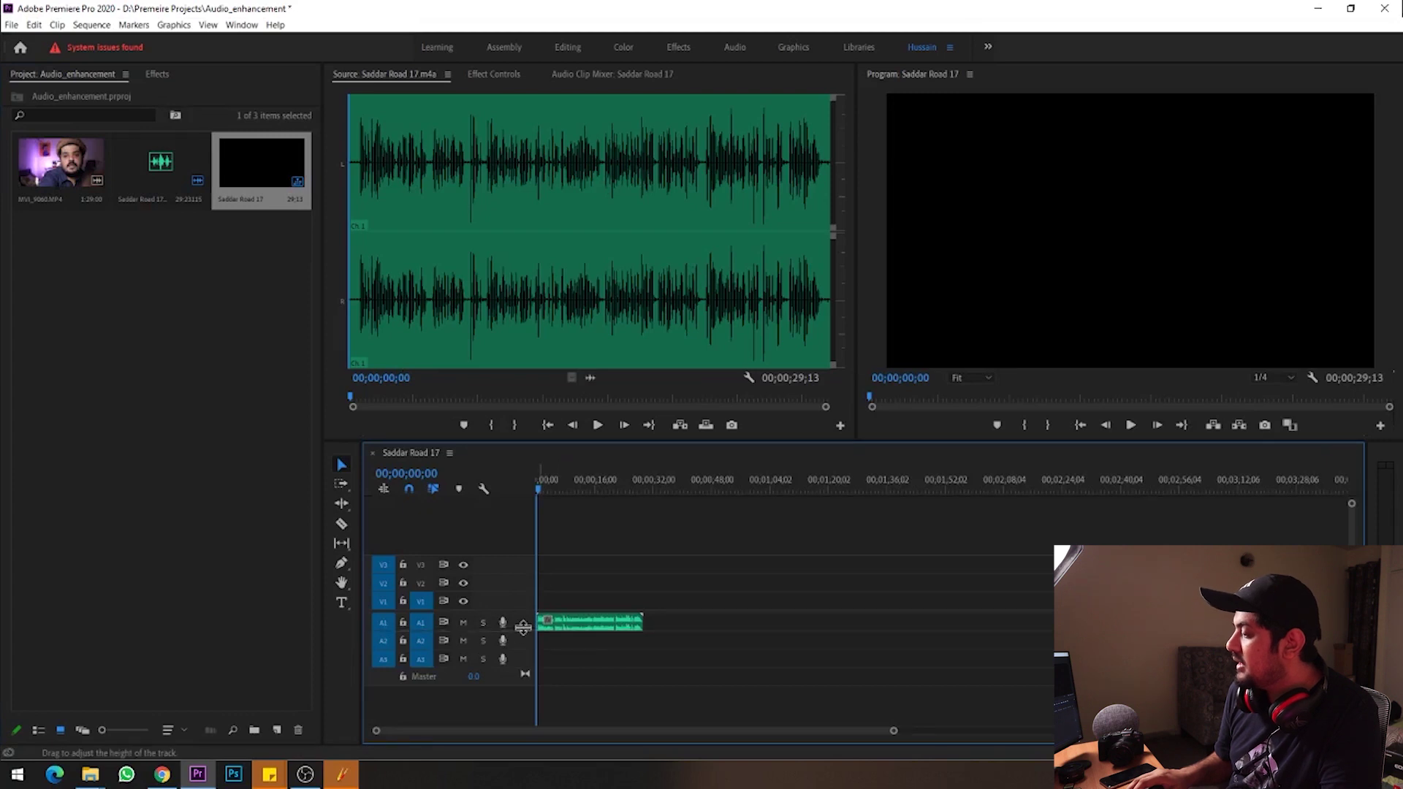
pyautogui.doubleClick(527, 625)
pyautogui.scroll(2, 589, 636)
pyautogui.scroll(2, 591, 638)
pyautogui.scroll(2, 592, 641)
pyautogui.scroll(1, 641, 655)
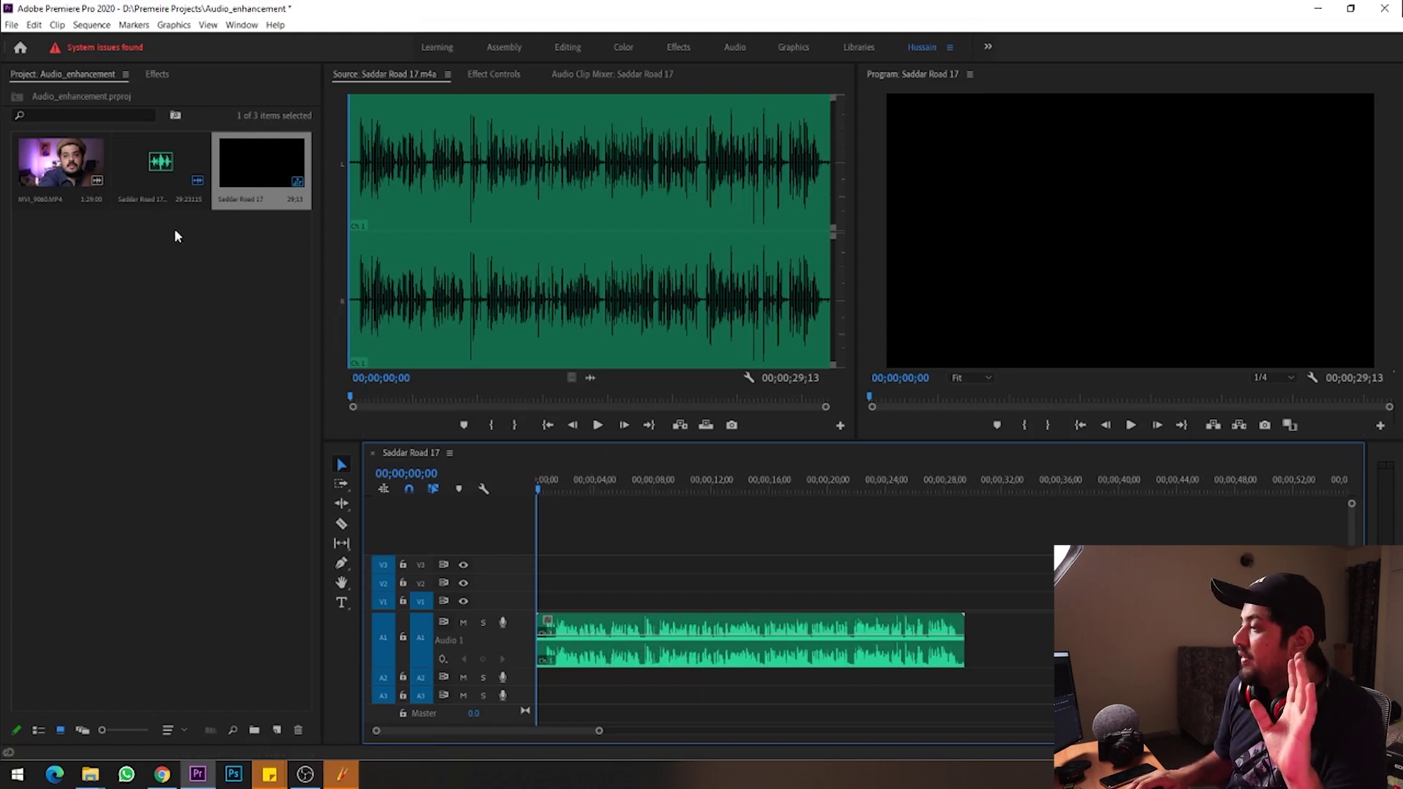
# - Place MVI_9060.MP4 after the recording with its audio on A1, then play from the start
pyautogui.moveTo(64, 167)
pyautogui.mouseDown()
pyautogui.moveTo(727, 573)
pyautogui.moveTo(629, 588)
pyautogui.mouseUp()
pyautogui.moveTo(617, 636); pyautogui.dragTo(618, 698)
pyautogui.moveTo(707, 638); pyautogui.dragTo(705, 637)
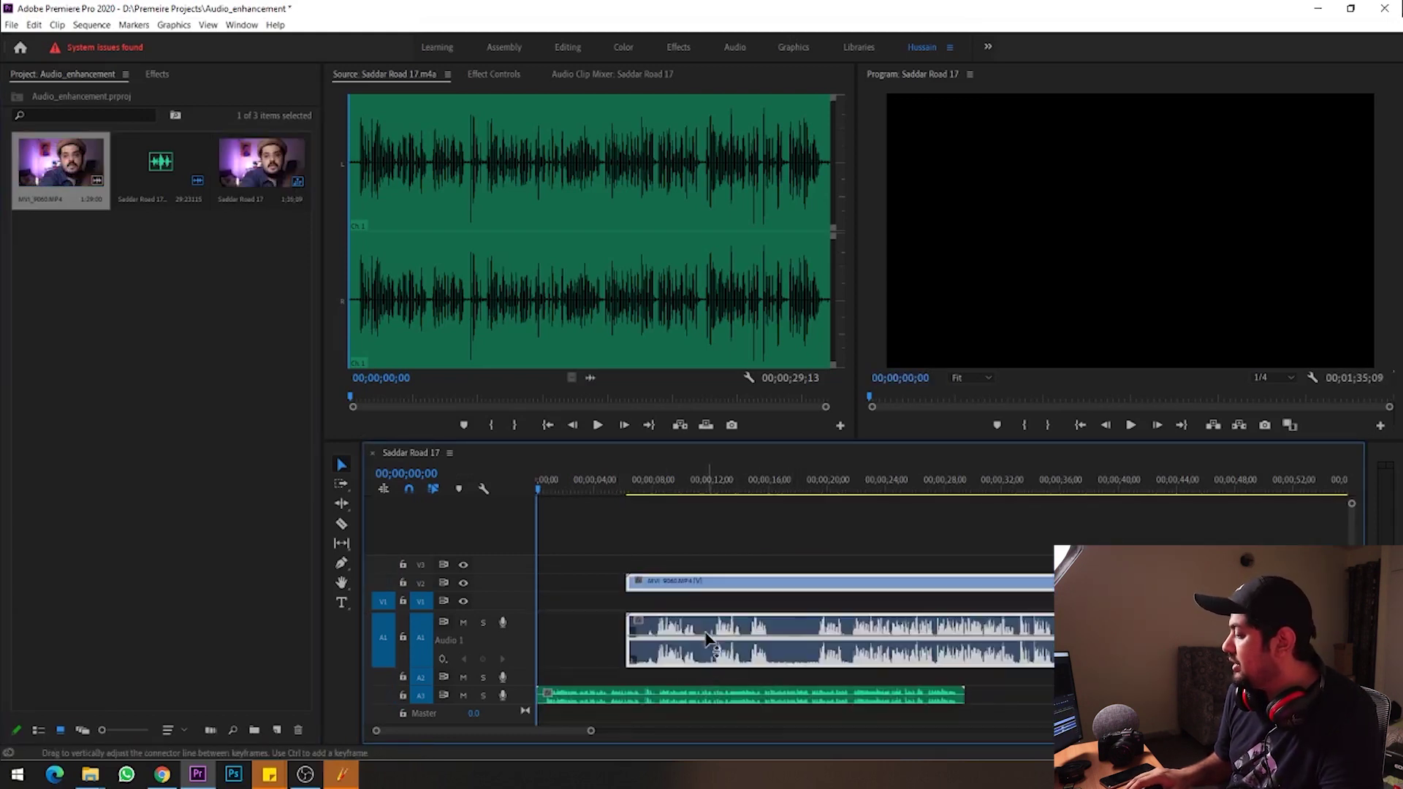
pyautogui.hscroll(2, 680, 633)
pyautogui.press('-')
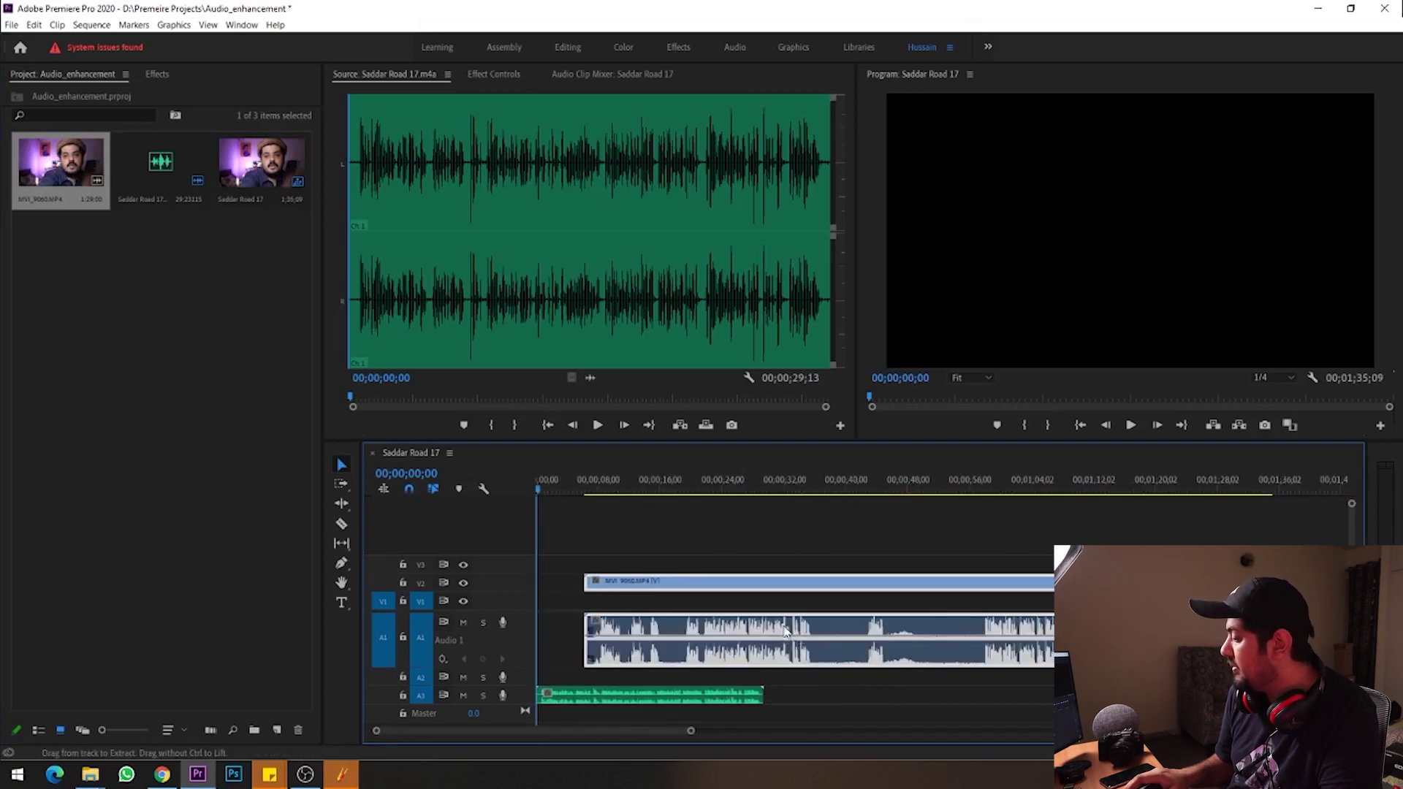
pyautogui.moveTo(754, 621); pyautogui.dragTo(873, 588)
pyautogui.click(673, 487)
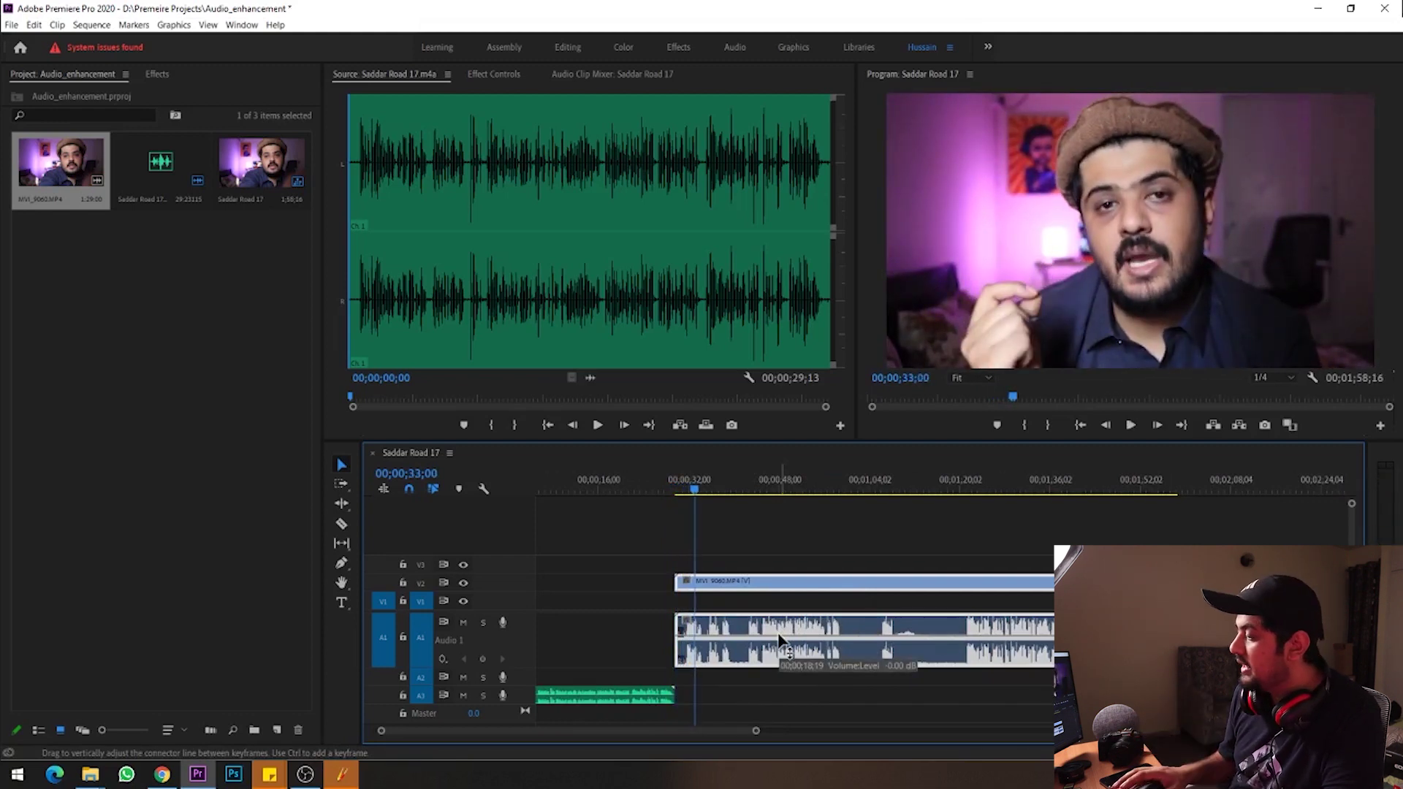
pyautogui.press('Home')
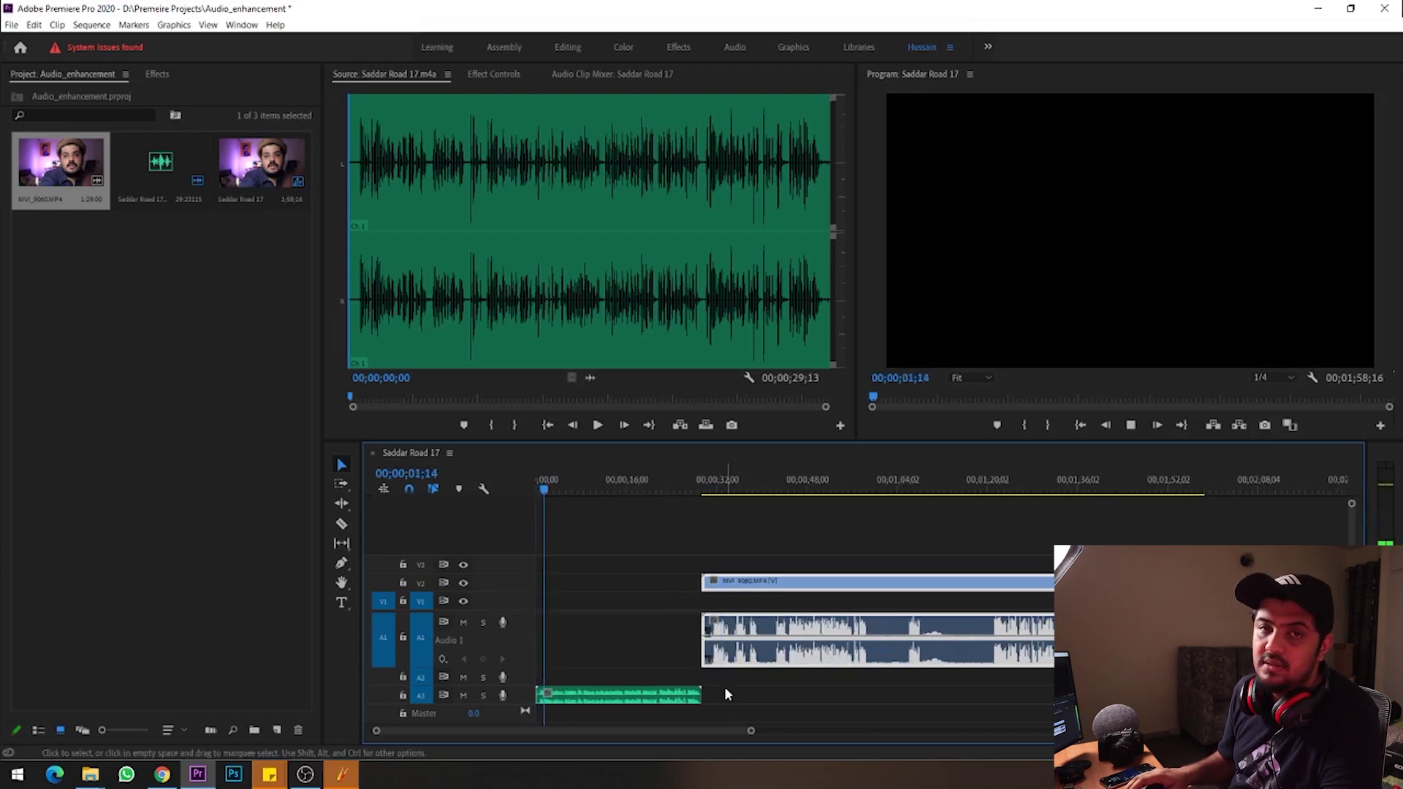
pyautogui.press('space')
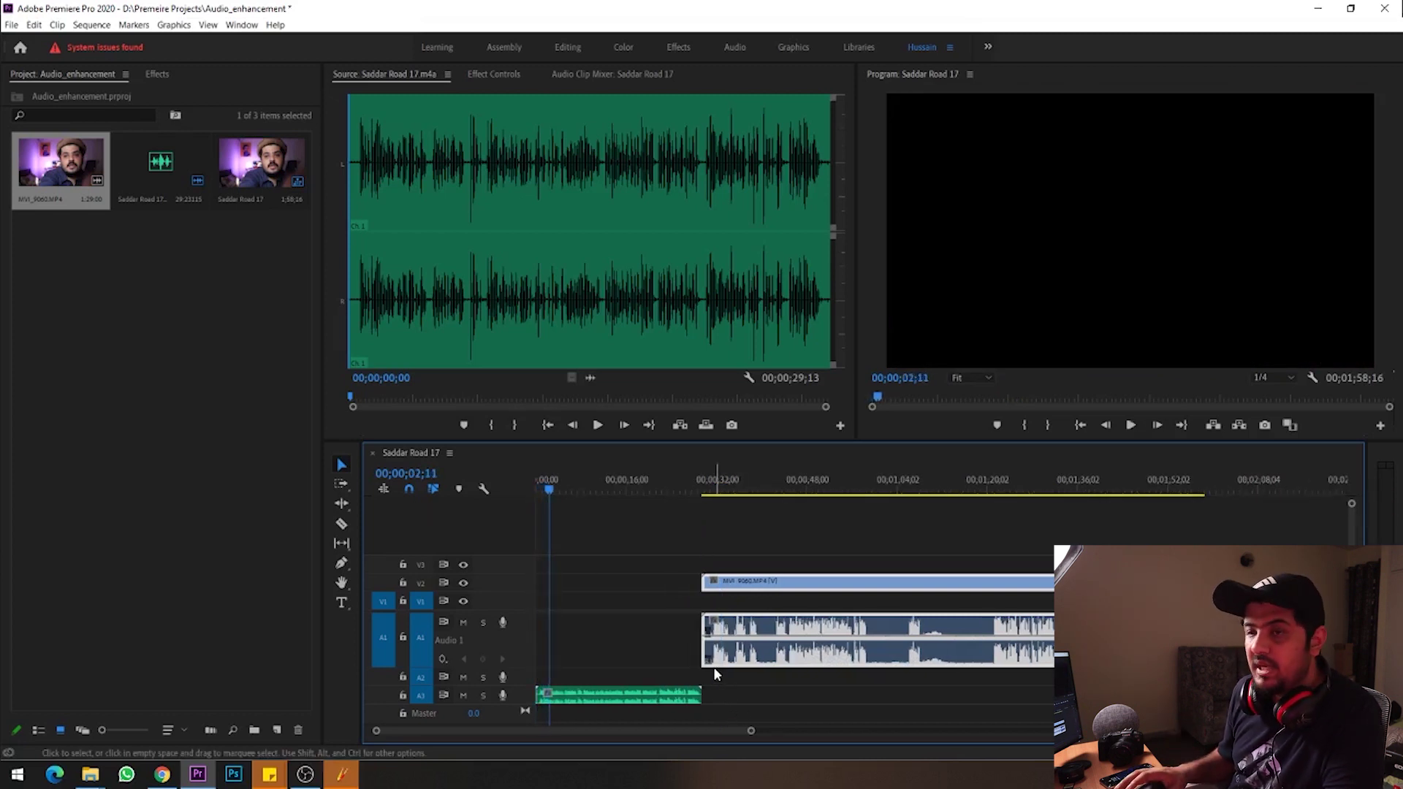
# - Move the stereo recording onto A2 beneath the camera clip and enlarge the Audio 2 track
pyautogui.moveTo(649, 695); pyautogui.dragTo(1055, 678)
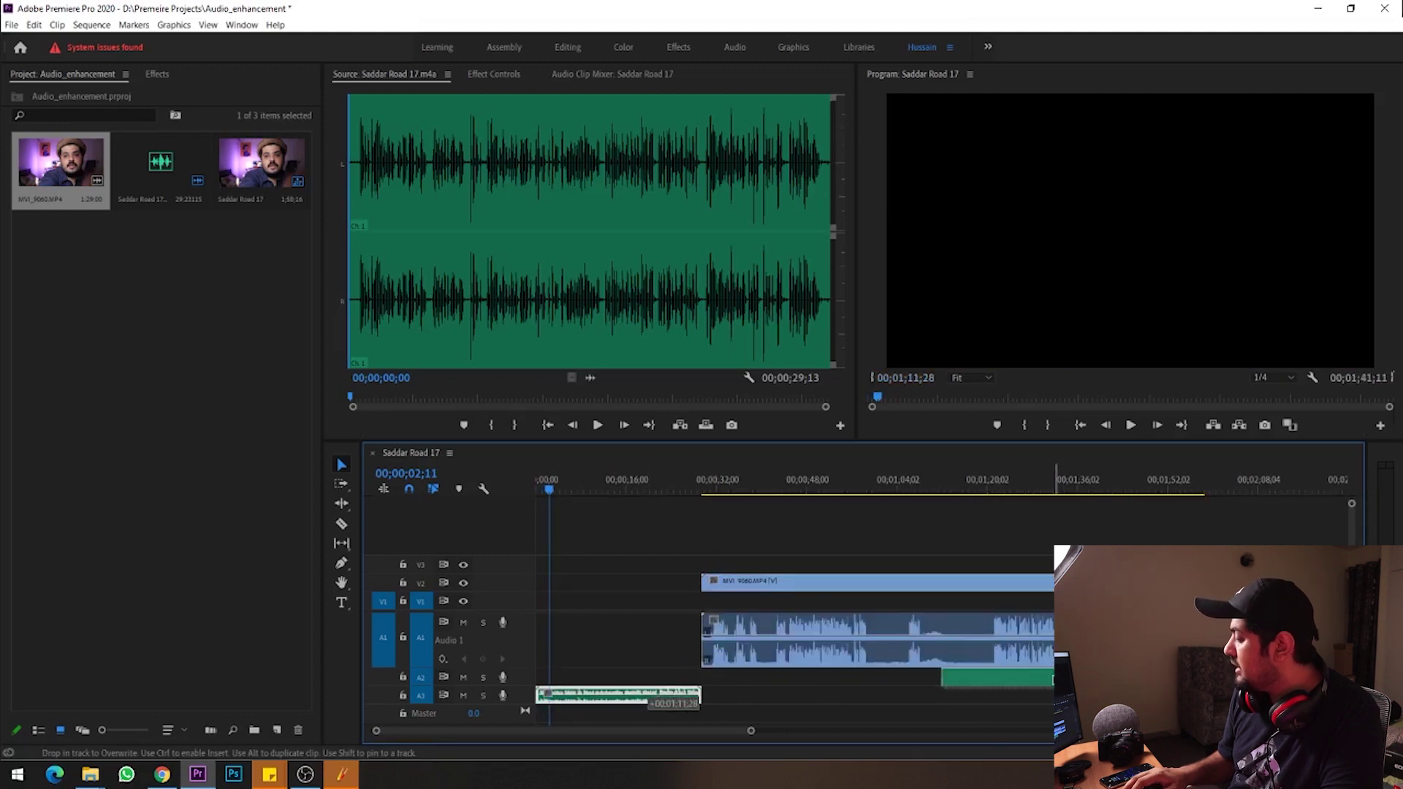
pyautogui.doubleClick(524, 678)
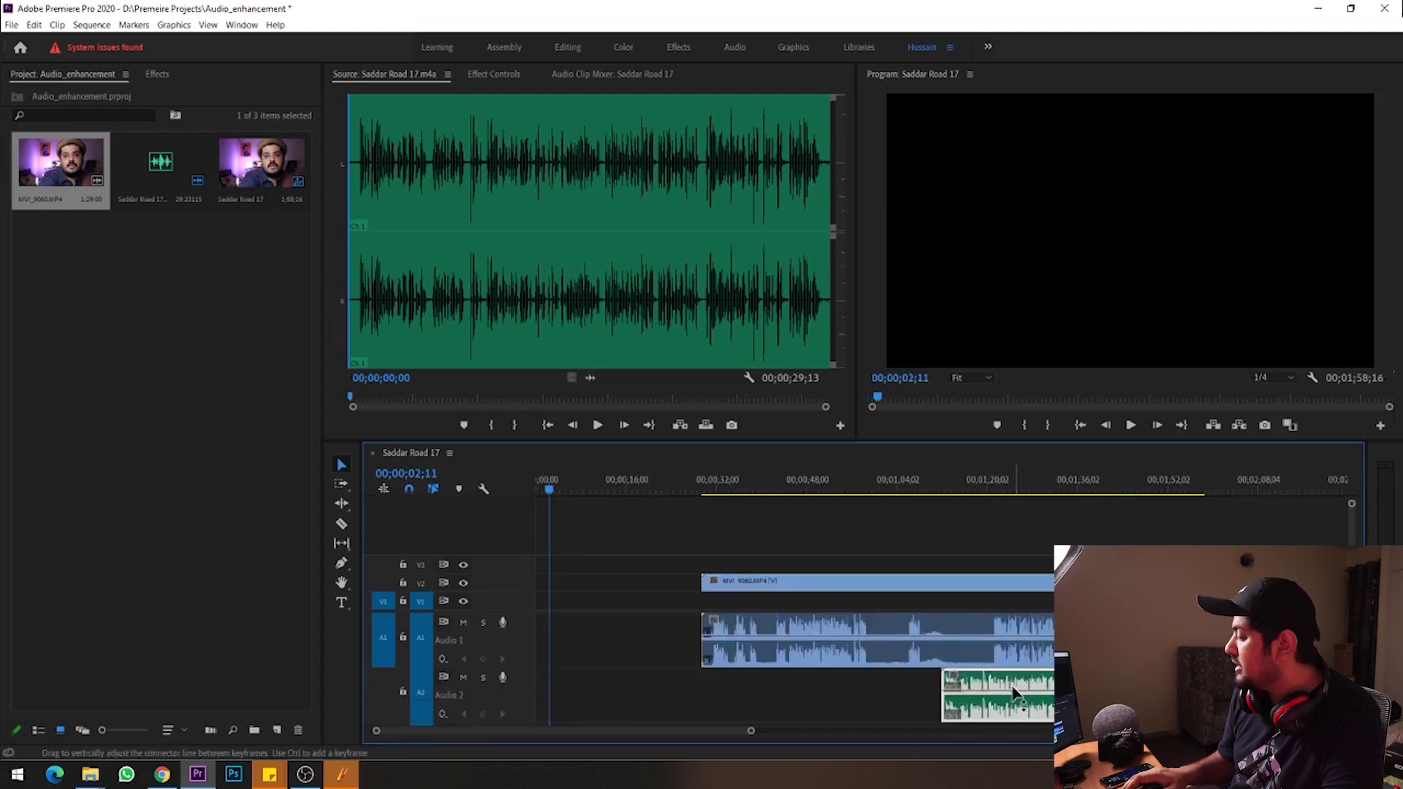
pyautogui.scroll(3, 982, 667)
pyautogui.scroll(1, 983, 666)
pyautogui.scroll(1, 983, 666)
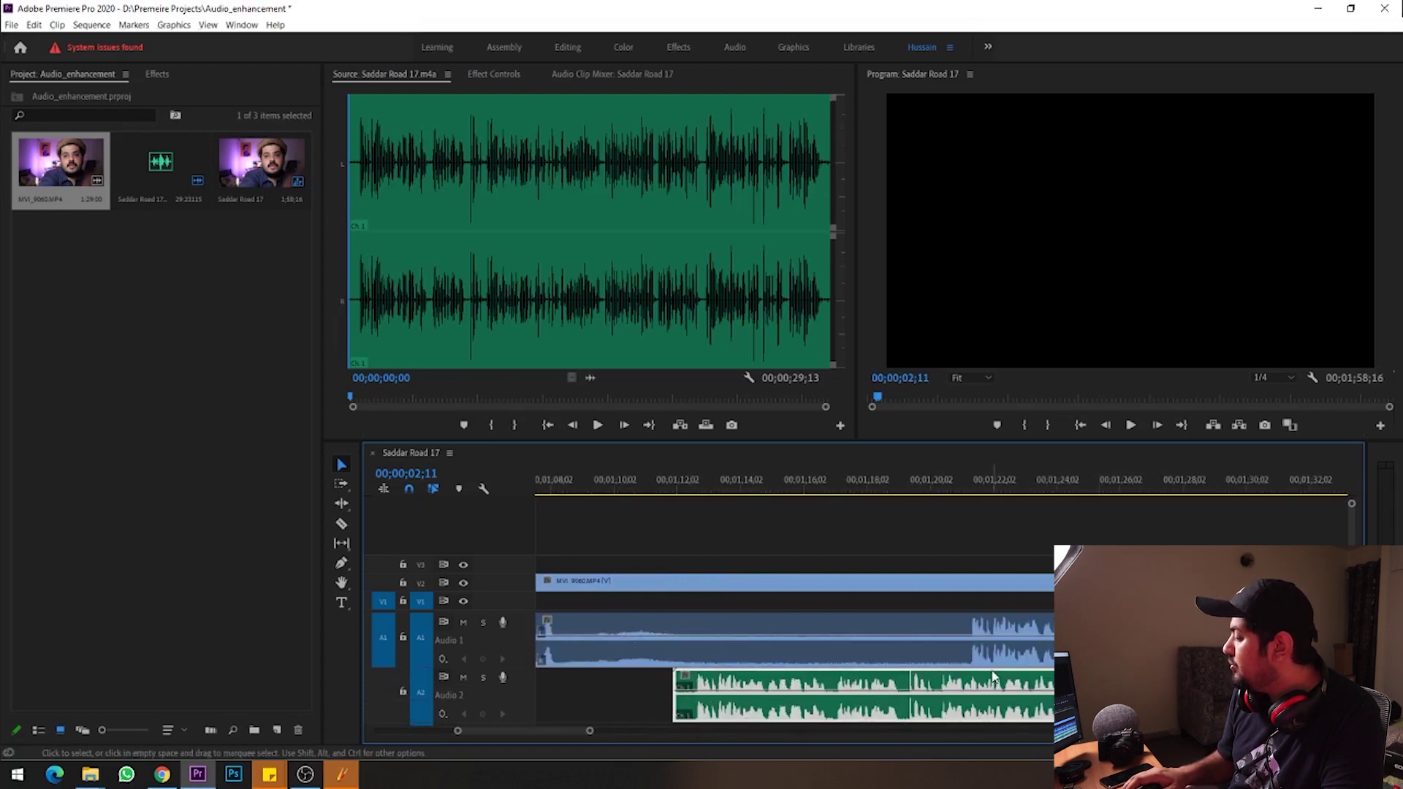
pyautogui.scroll(-2, 994, 678)
pyautogui.scroll(-1, 693, 681)
# - Shift the recording about 6 s earlier on A2, then select the V1, A1 and A2 clips
pyautogui.moveTo(694, 681); pyautogui.dragTo(979, 693)
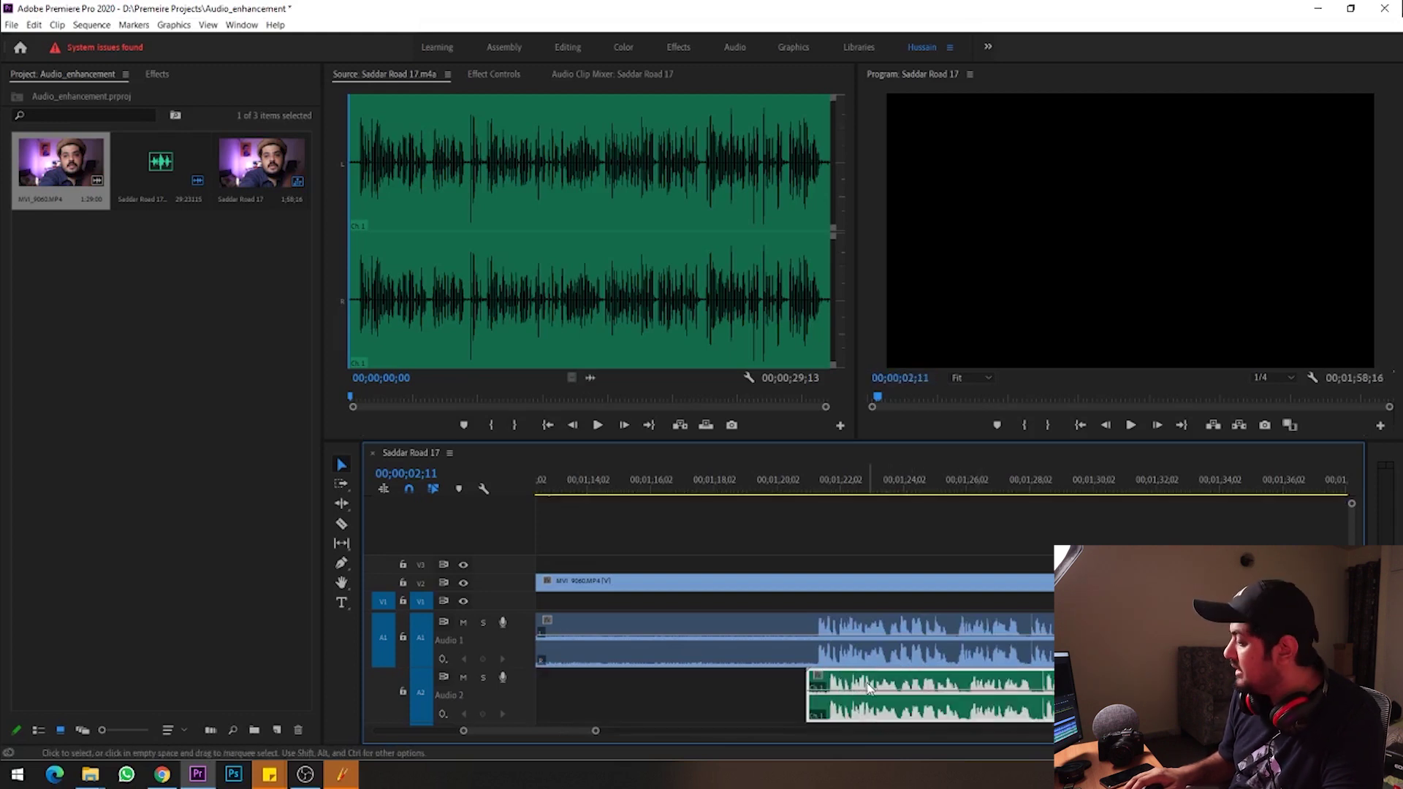
pyautogui.moveTo(853, 691); pyautogui.dragTo(844, 688)
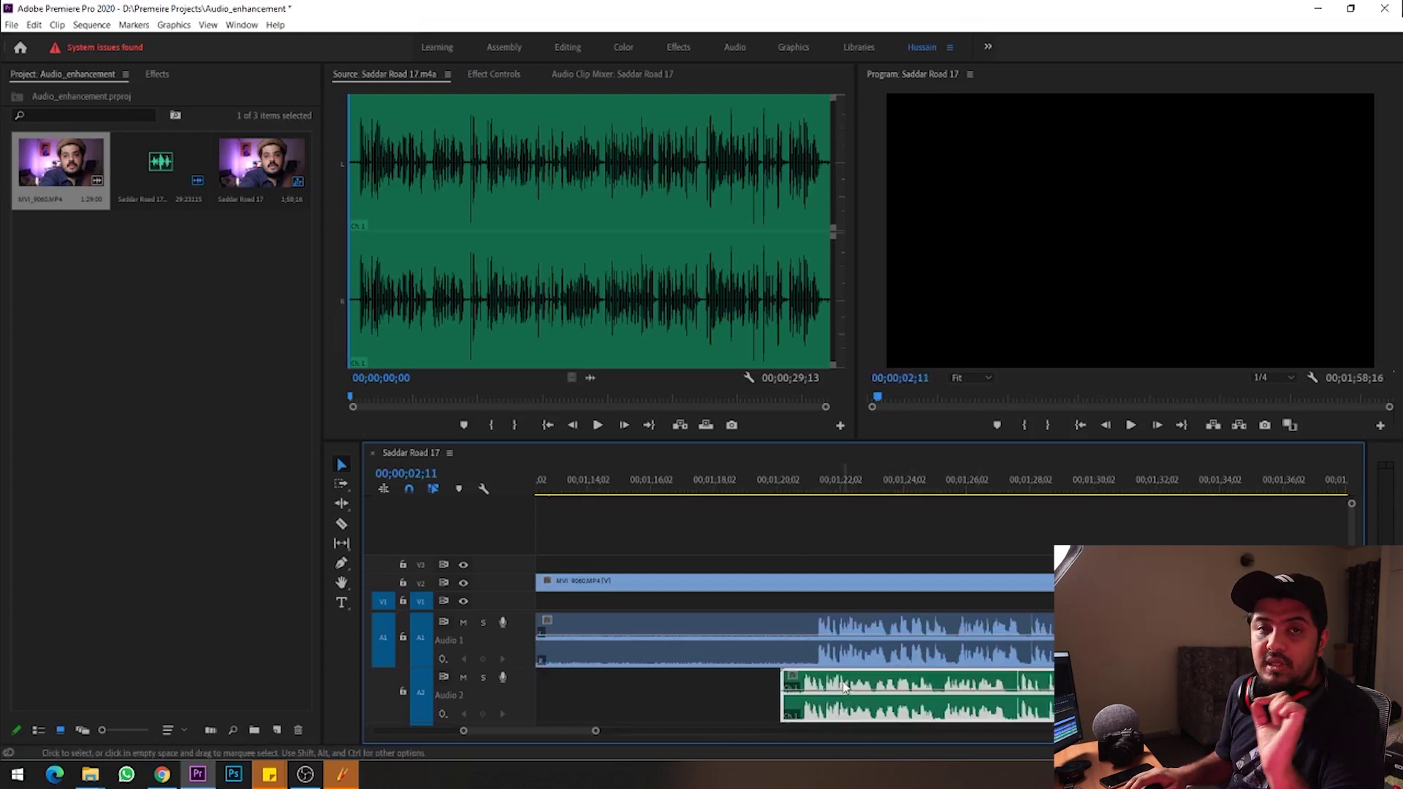
pyautogui.moveTo(845, 684); pyautogui.dragTo(671, 694)
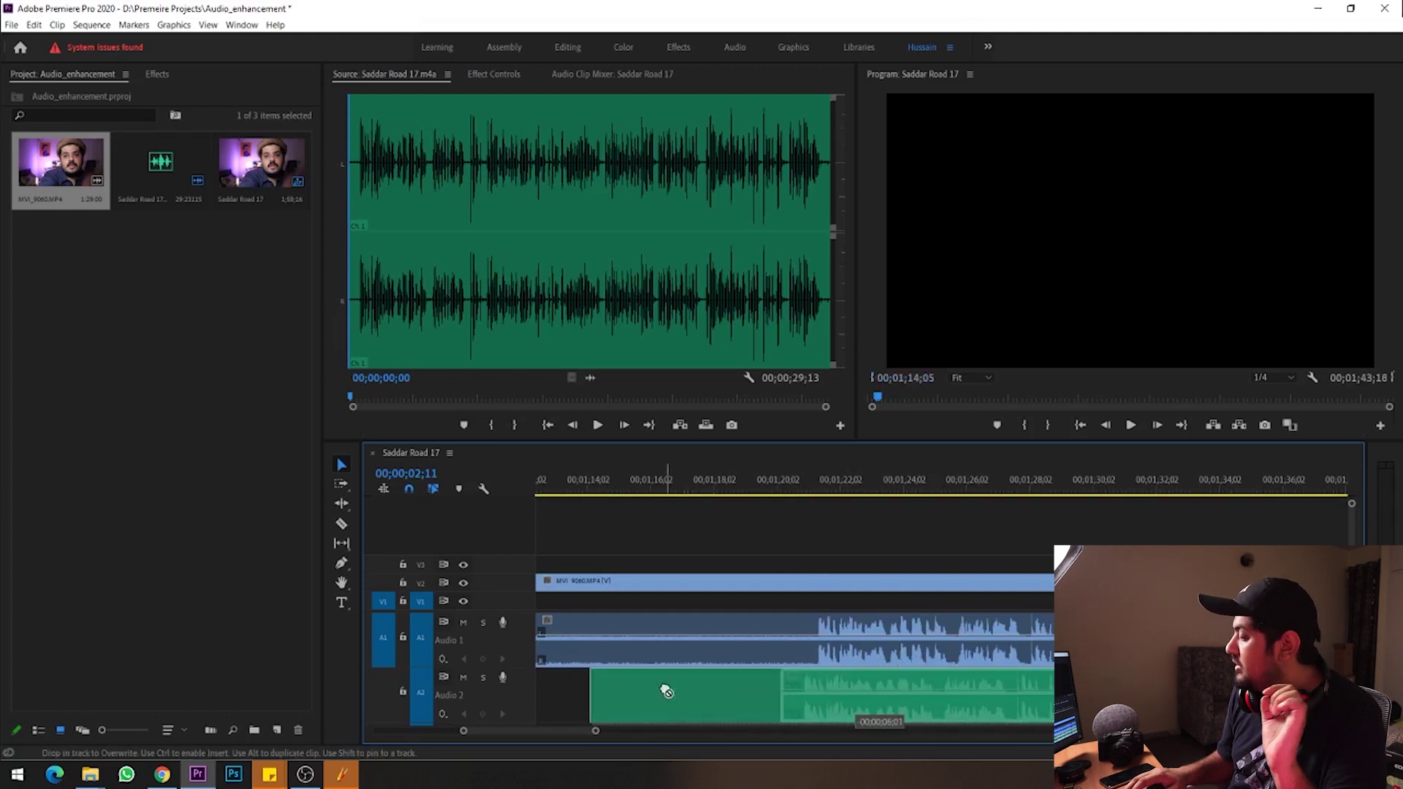
pyautogui.keyDown('alt'); pyautogui.scroll(-1, 691, 681); pyautogui.keyUp('alt')
pyautogui.keyDown('alt'); pyautogui.scroll(-3, 693, 680); pyautogui.keyUp('alt')
pyautogui.keyDown('alt'); pyautogui.scroll(-1, 723, 683); pyautogui.keyUp('alt')
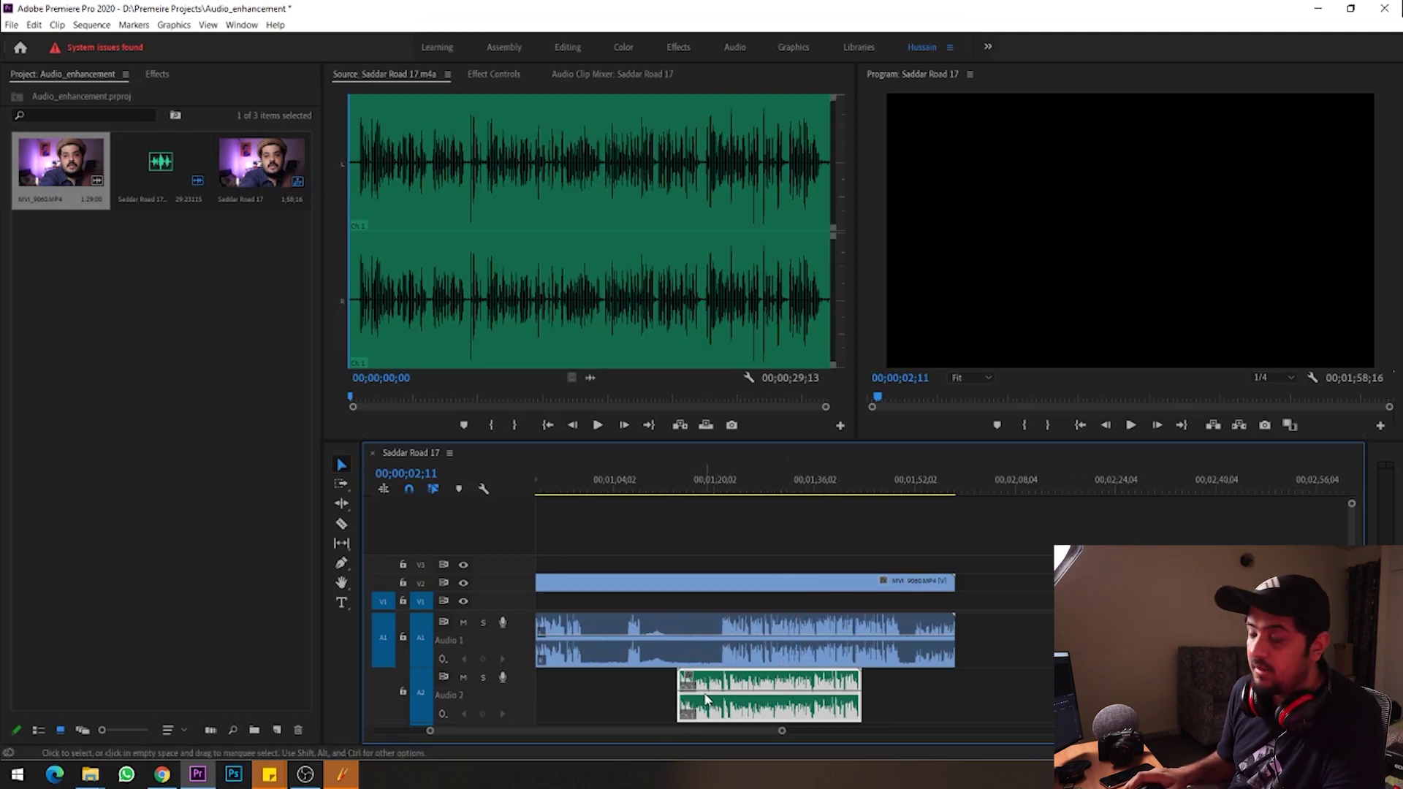
pyautogui.scroll(2, 705, 698)
pyautogui.scroll(2, 695, 703)
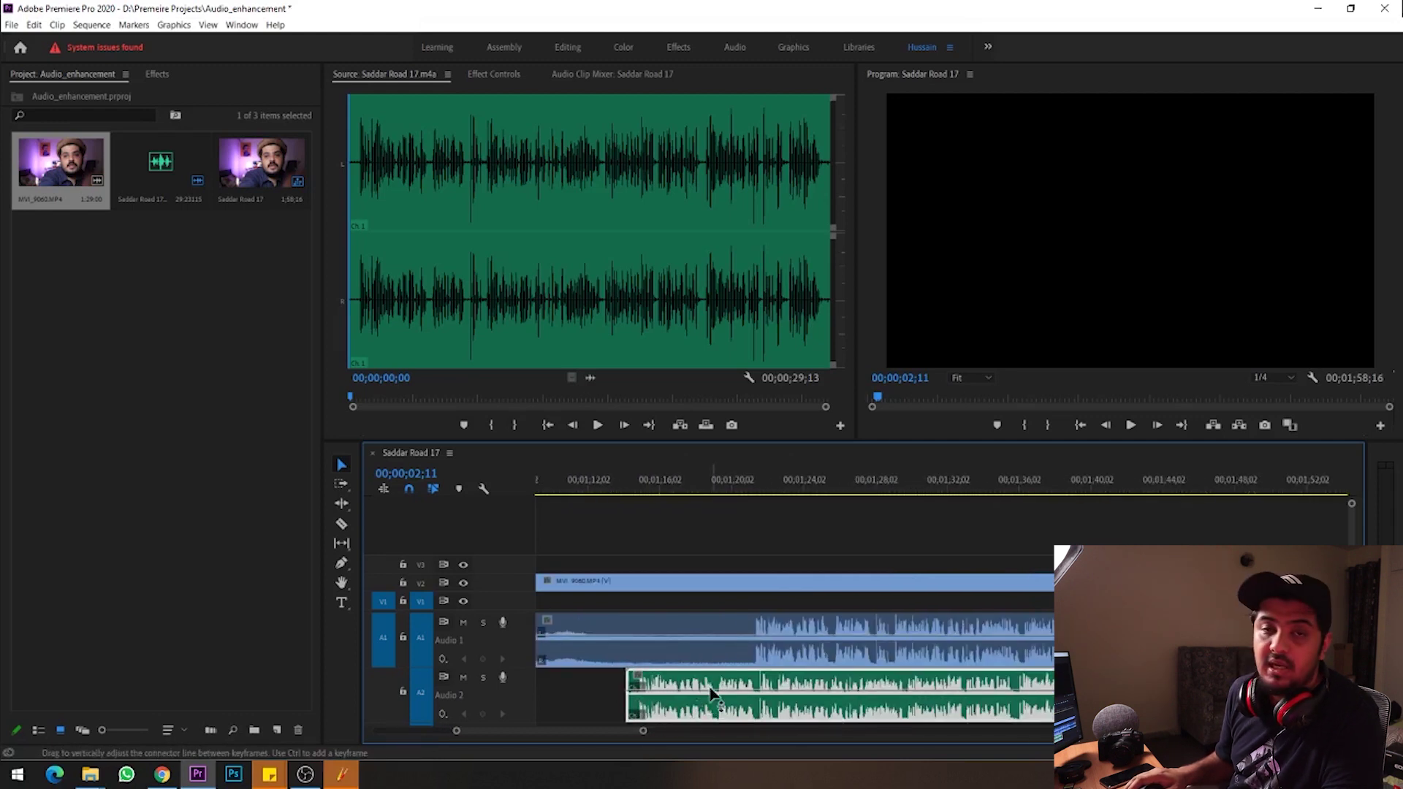
pyautogui.moveTo(717, 539); pyautogui.dragTo(719, 685)
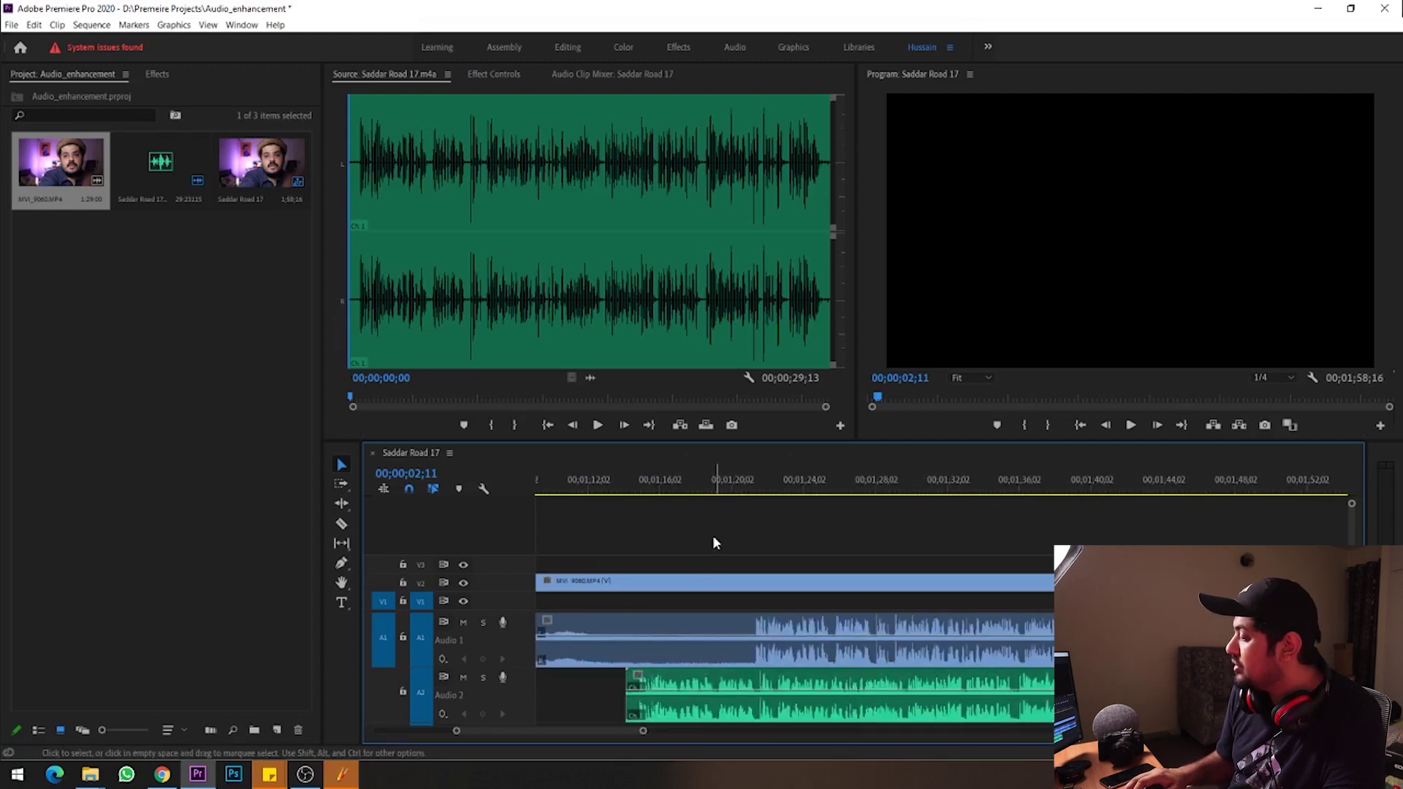
pyautogui.rightClick(721, 695)
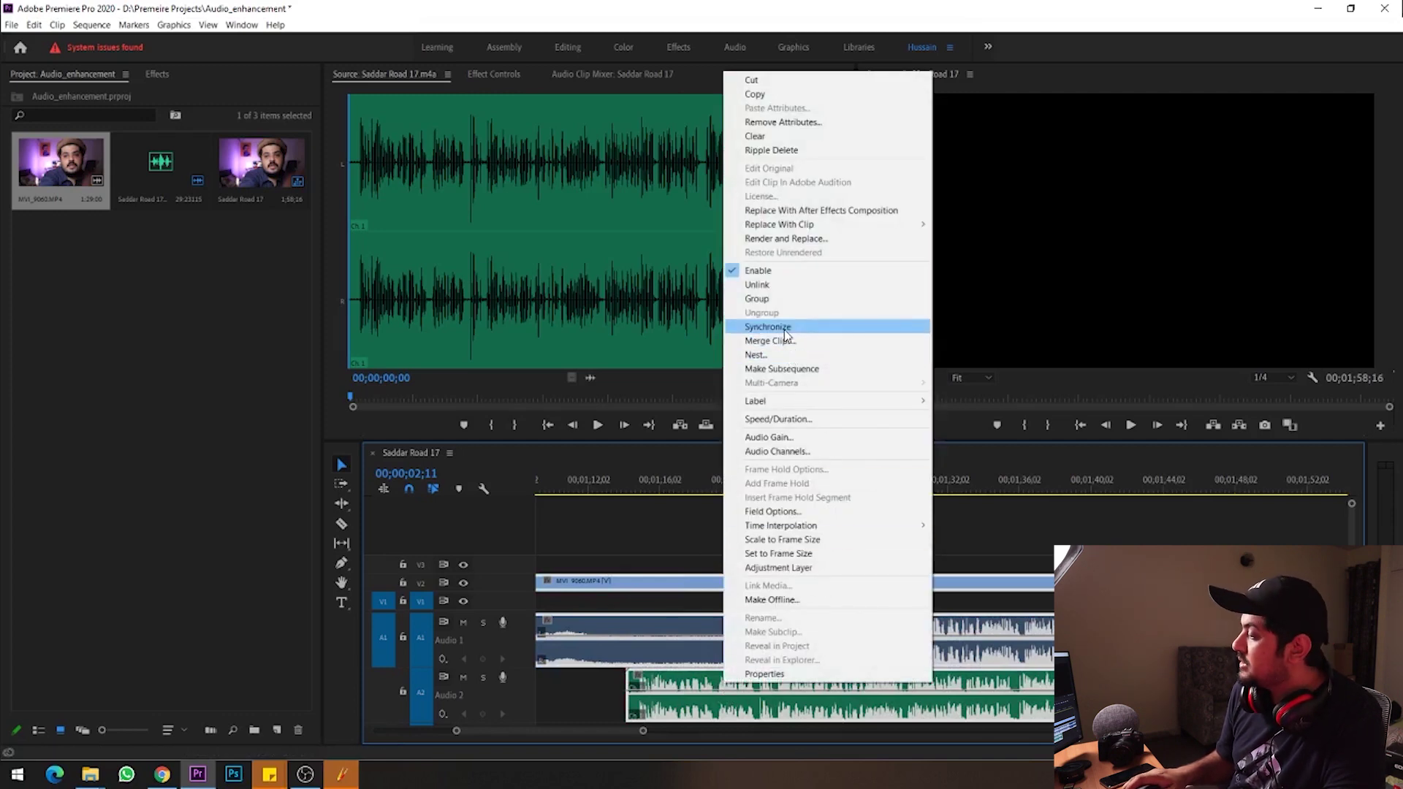
# - Synchronize the selected clips using Audio as the synchronize point
pyautogui.click(785, 332)
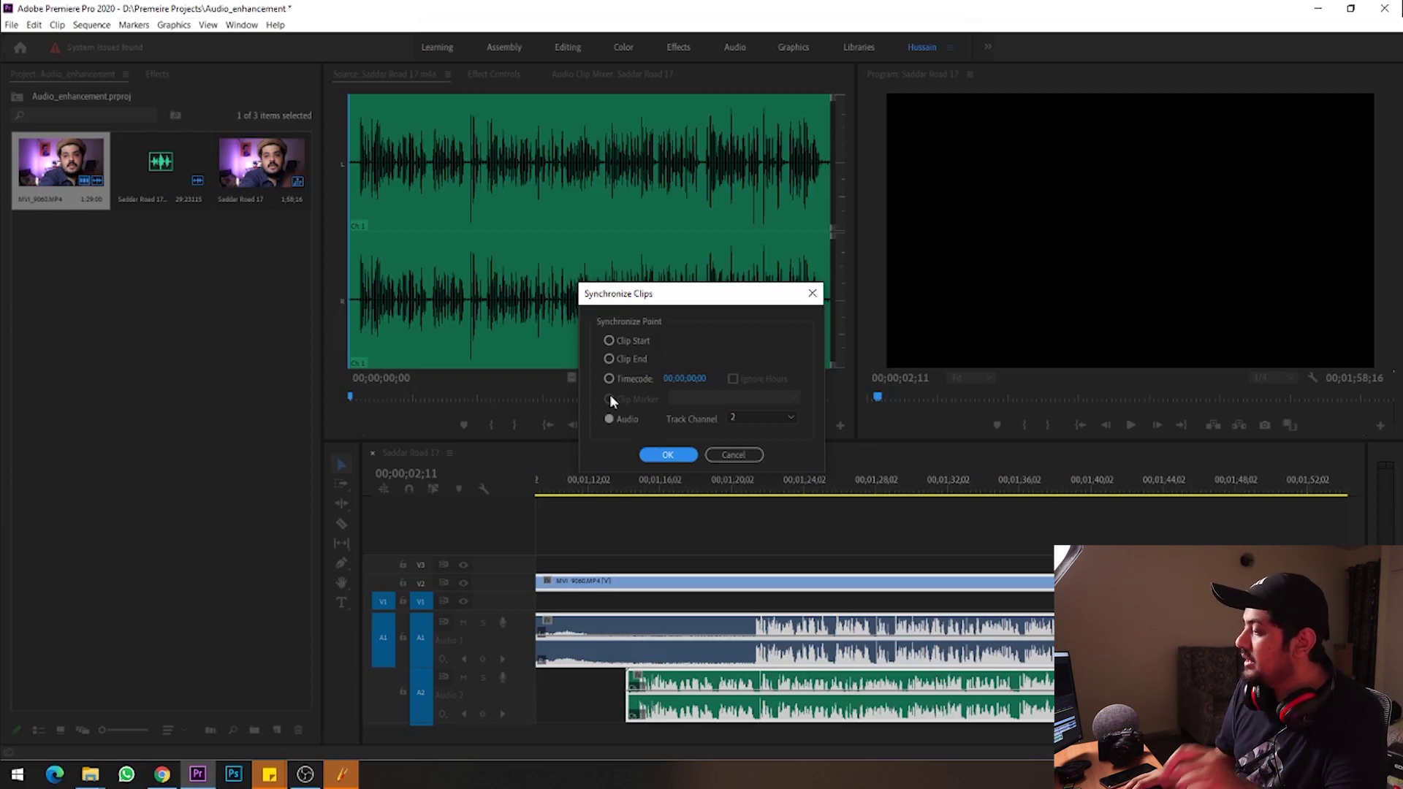
pyautogui.click(614, 420)
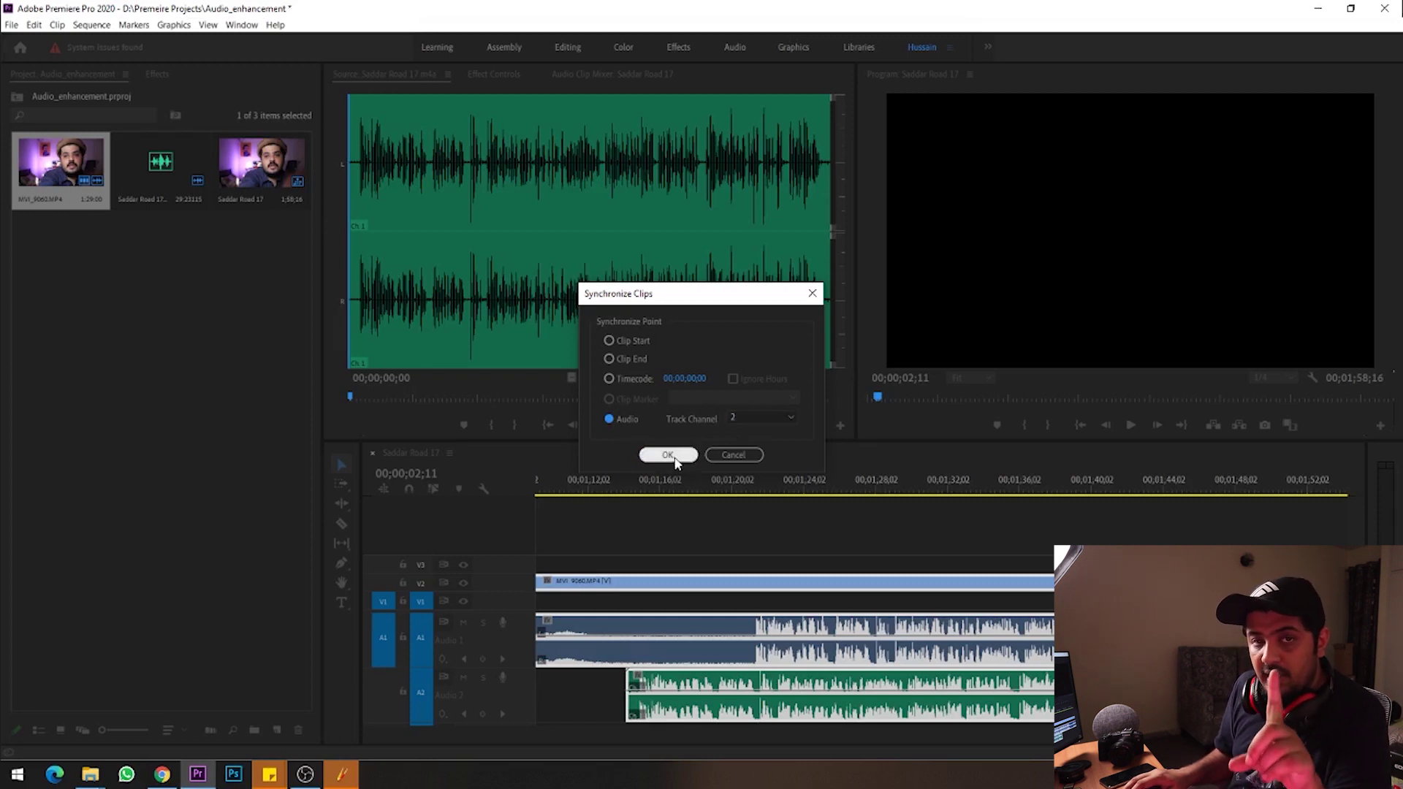
pyautogui.click(668, 455)
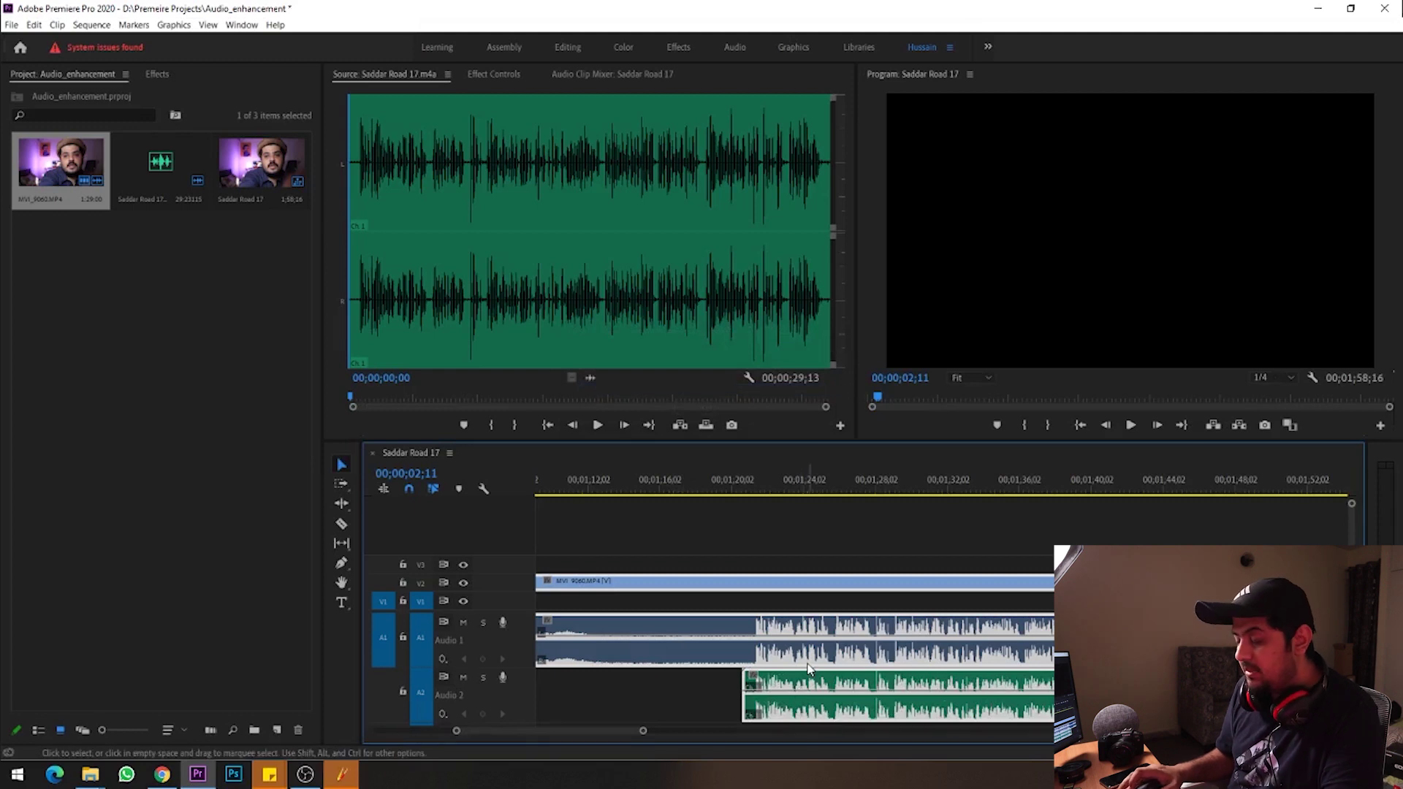
# - Replay the 01;21–01;25 passage several times, comparing the A1 and A2 audio against the speaker
pyautogui.scroll(3, 798, 661)
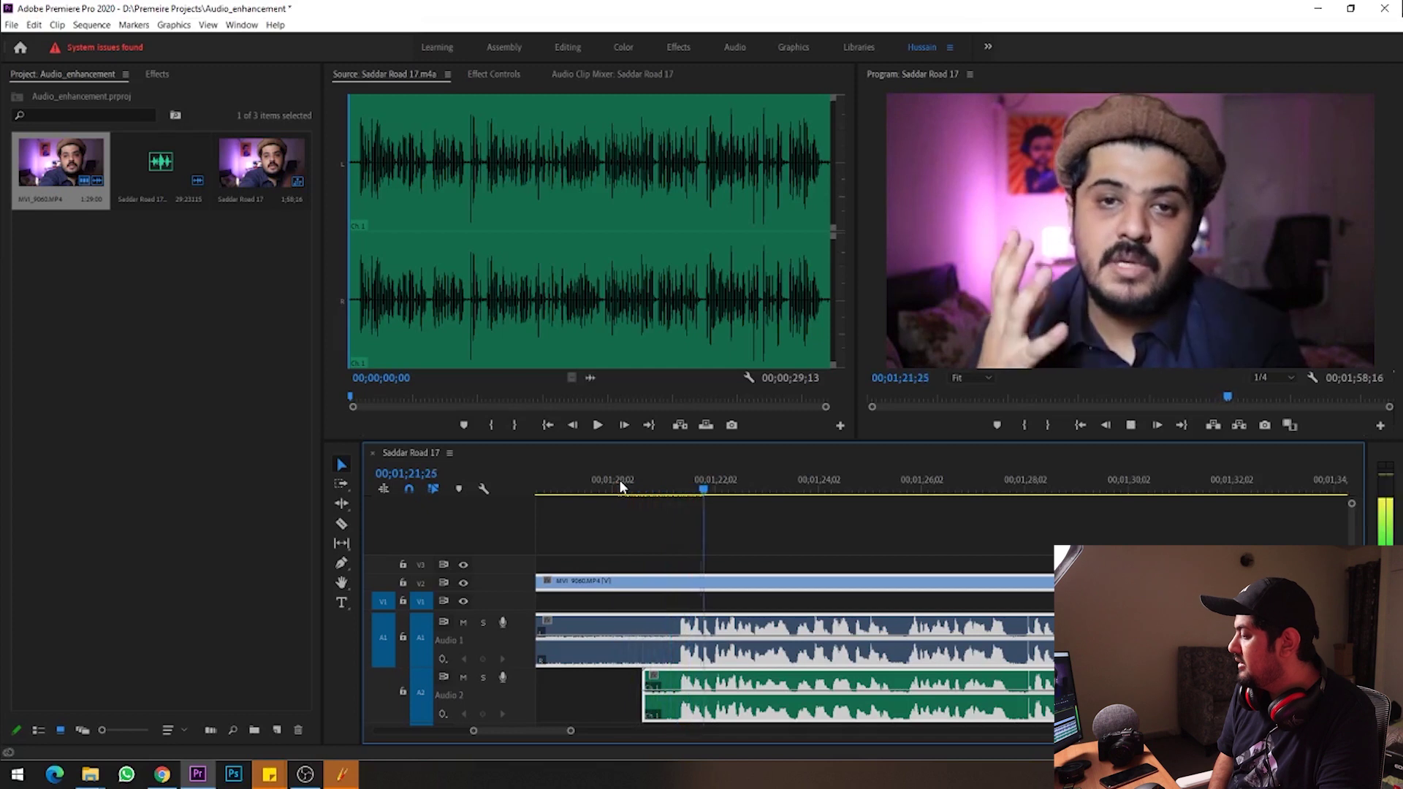
pyautogui.press('space')
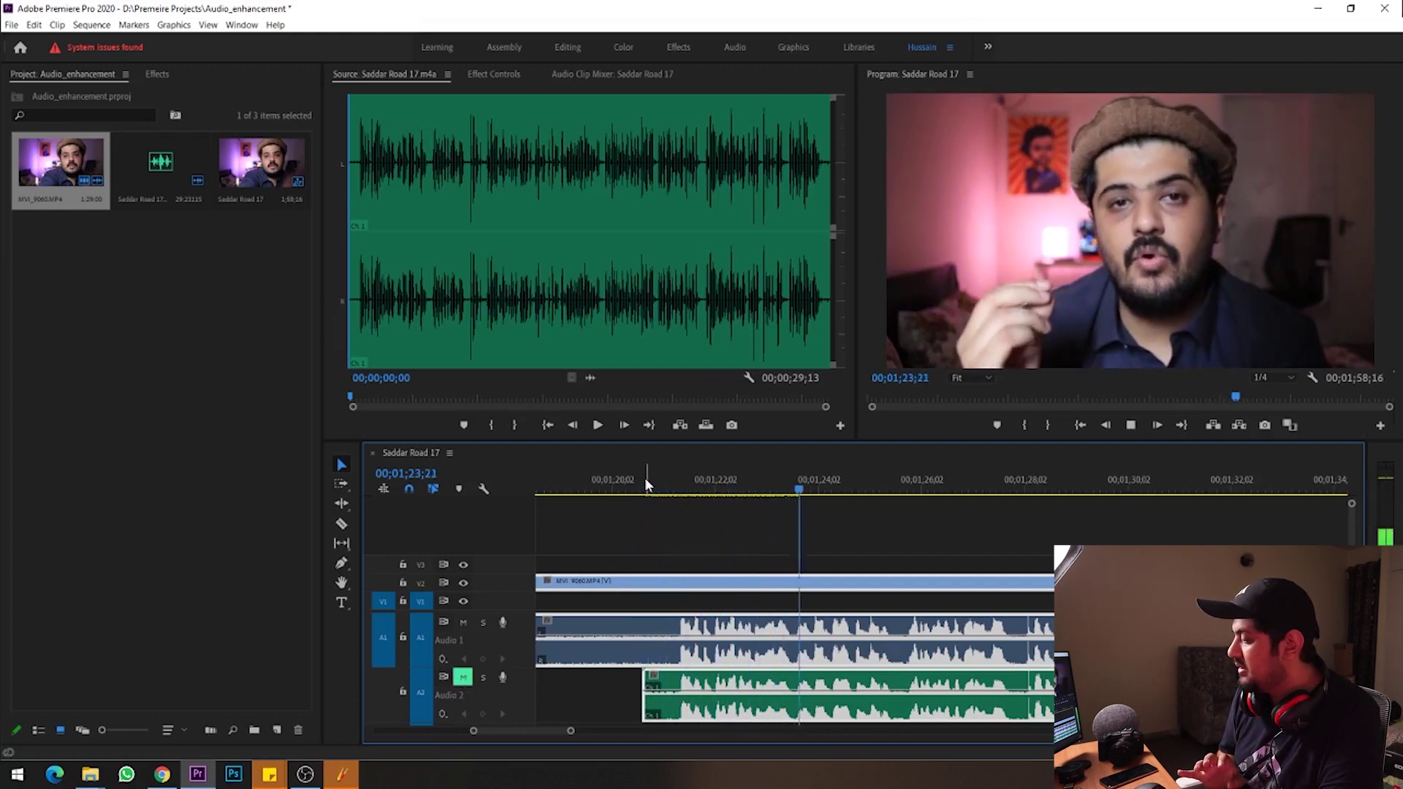
pyautogui.press('space')
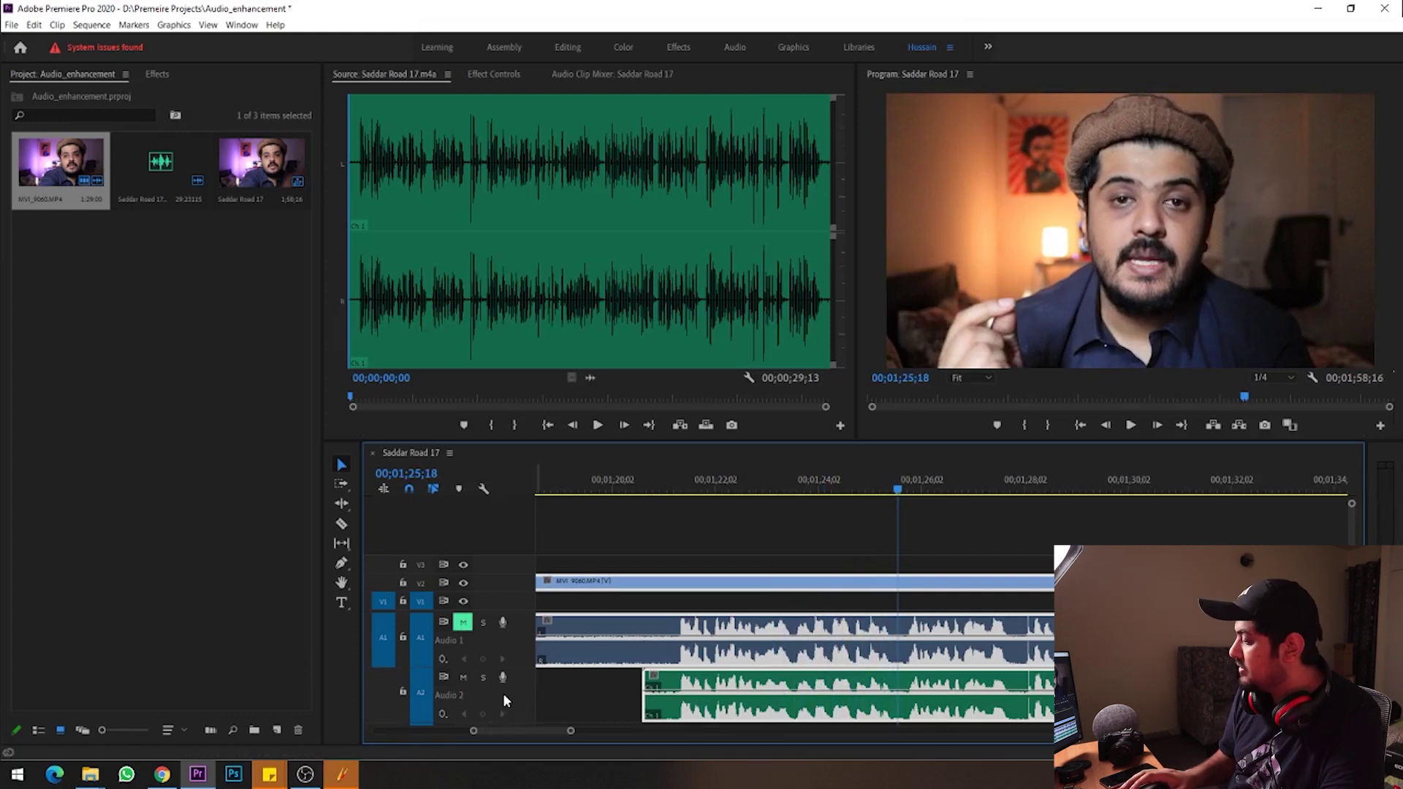
pyautogui.press('space')
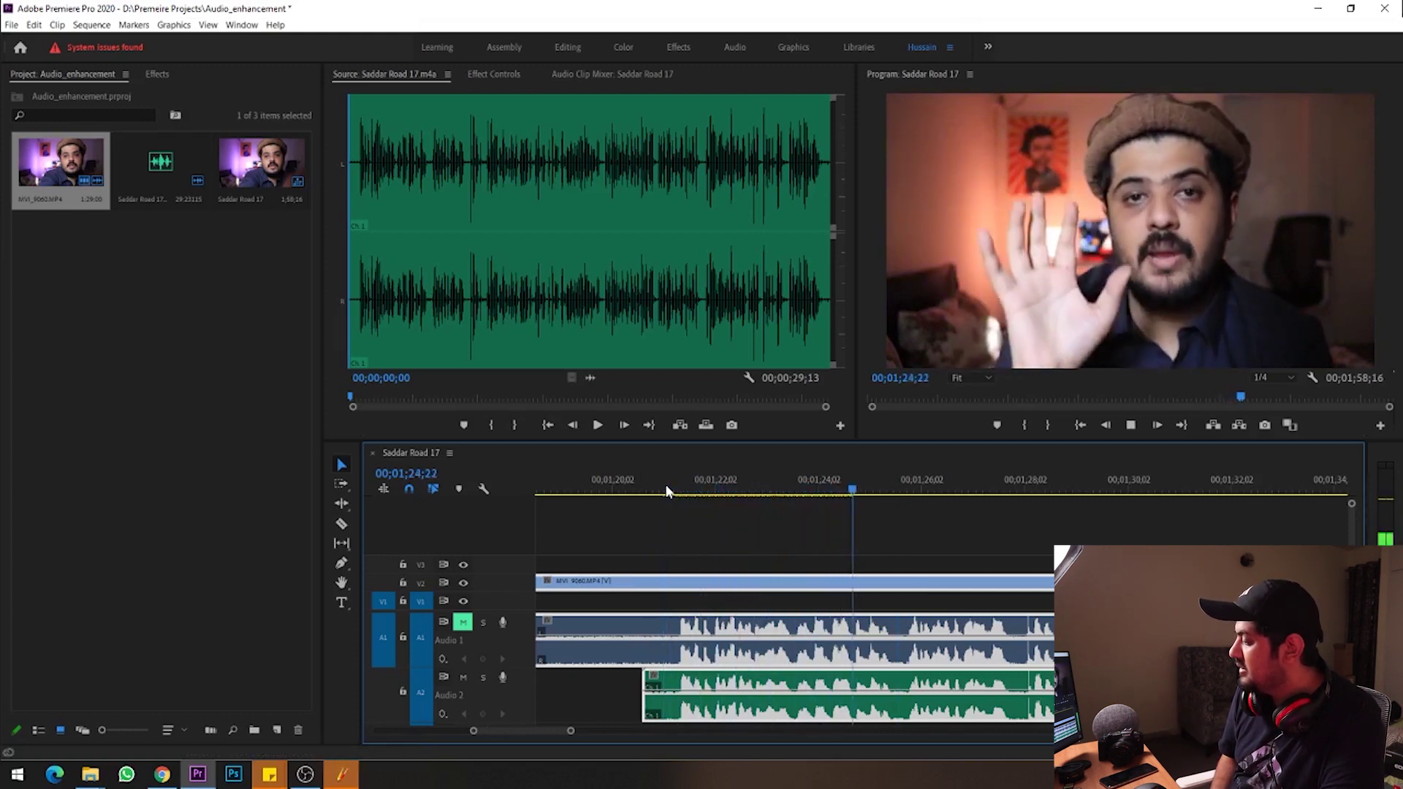
pyautogui.press('space')
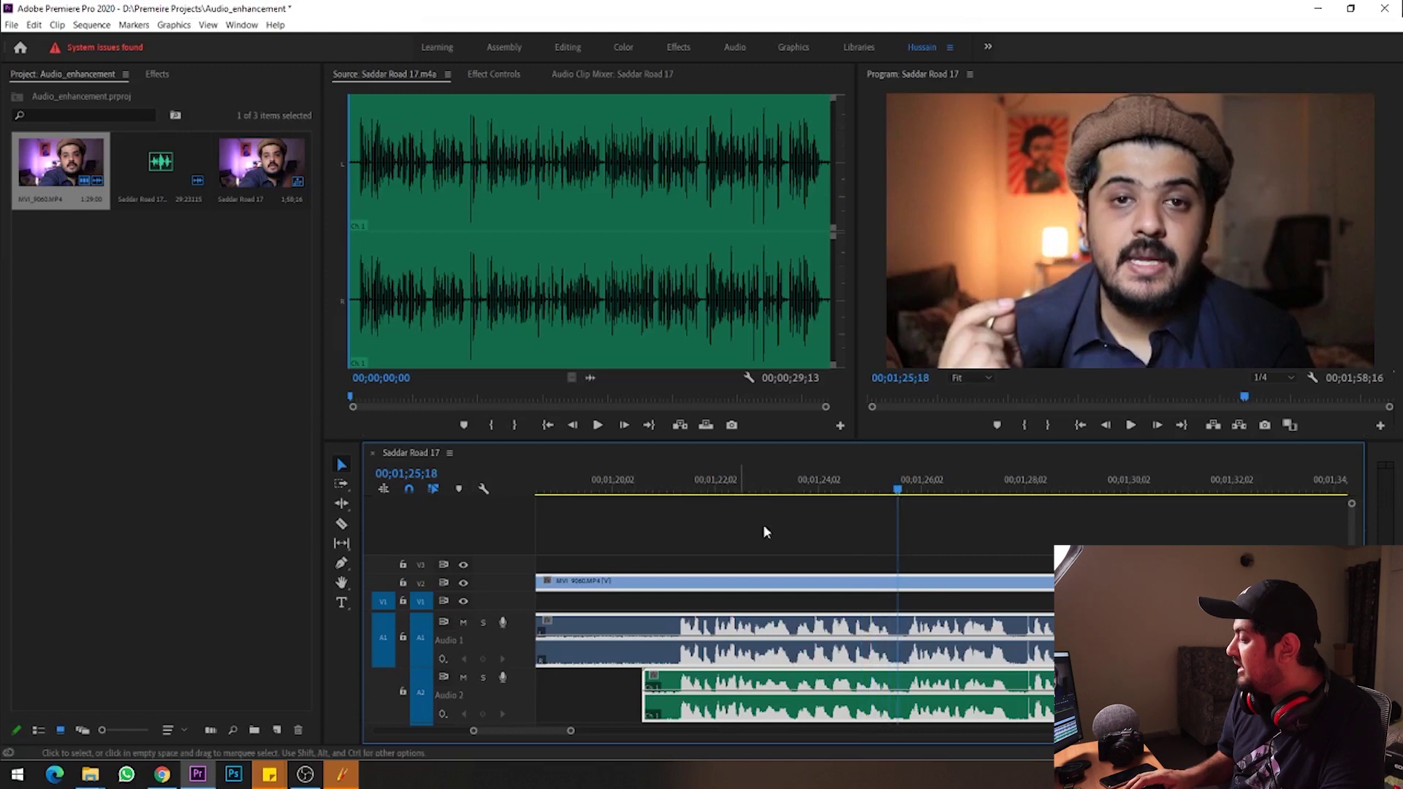
pyautogui.press('space')
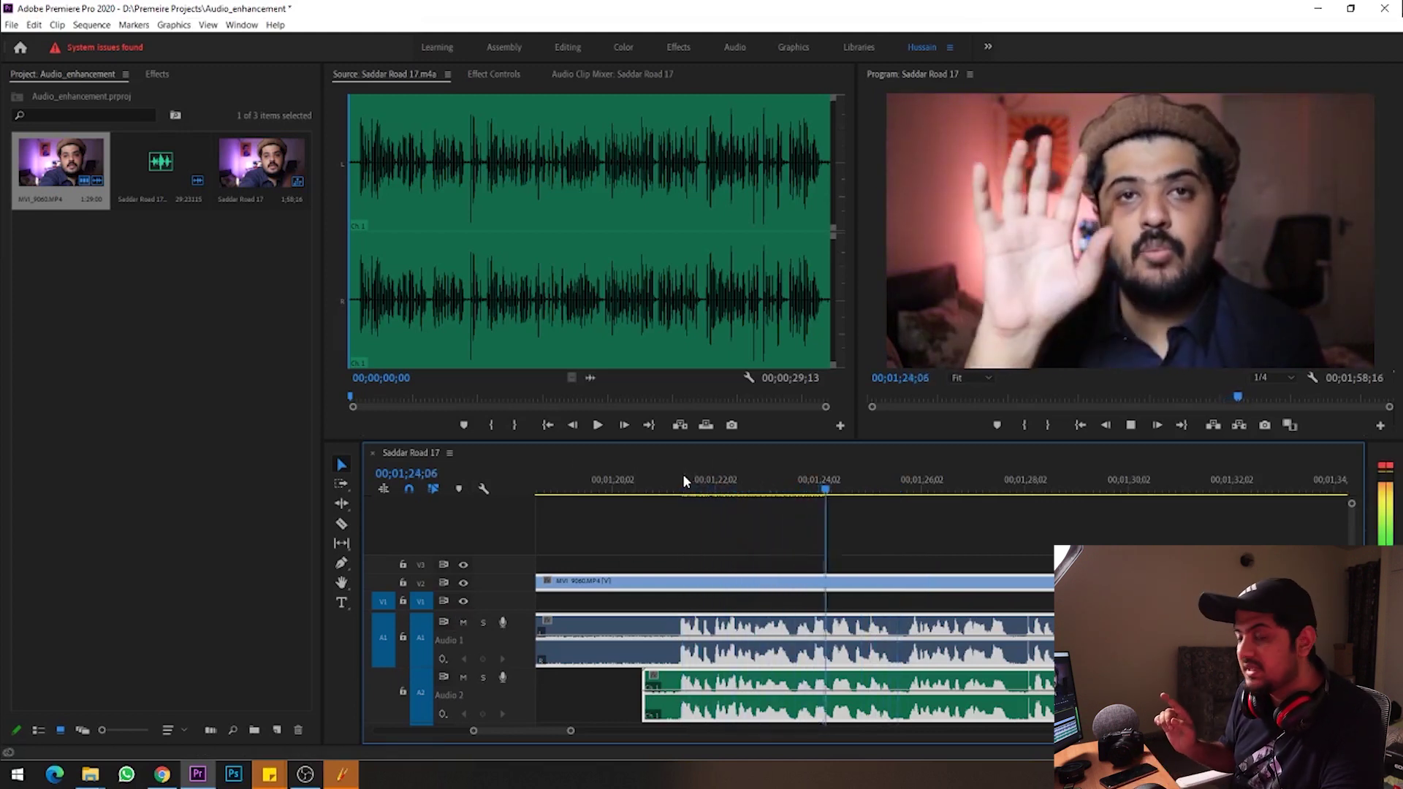
pyautogui.press('space')
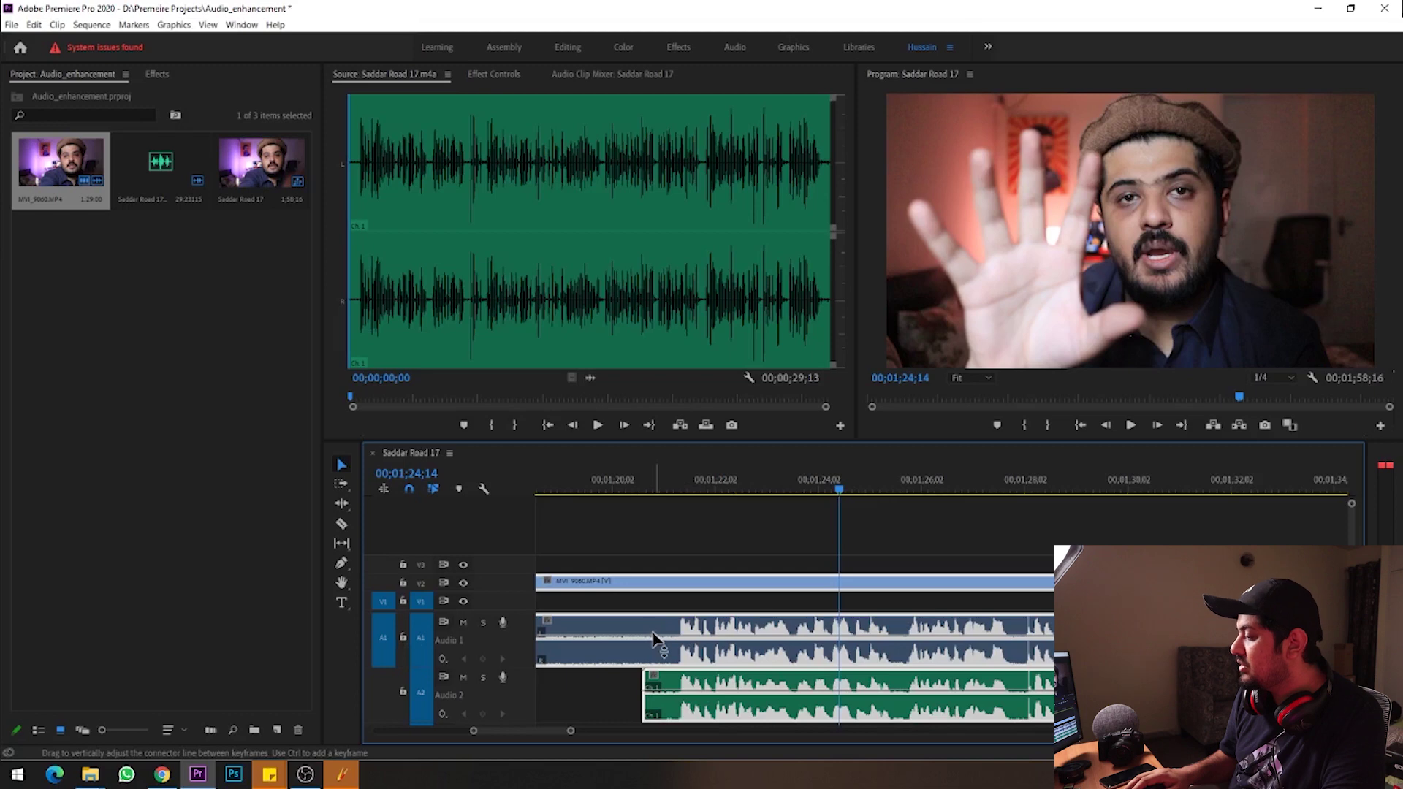
# - Unlink the MVI_9060 camera audio from its video and delete it from A1
pyautogui.click(660, 555)
pyautogui.click(658, 625)
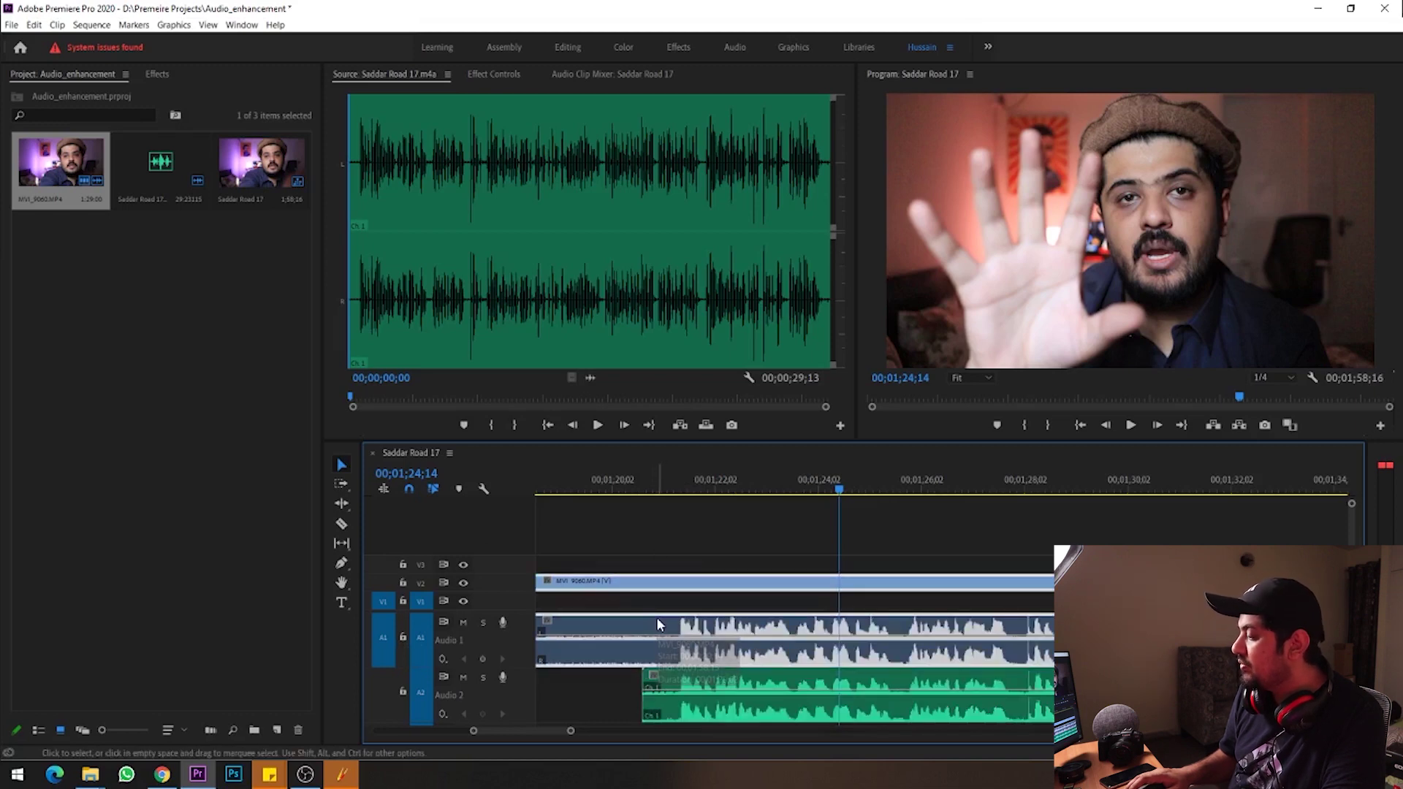
pyautogui.rightClick(658, 624)
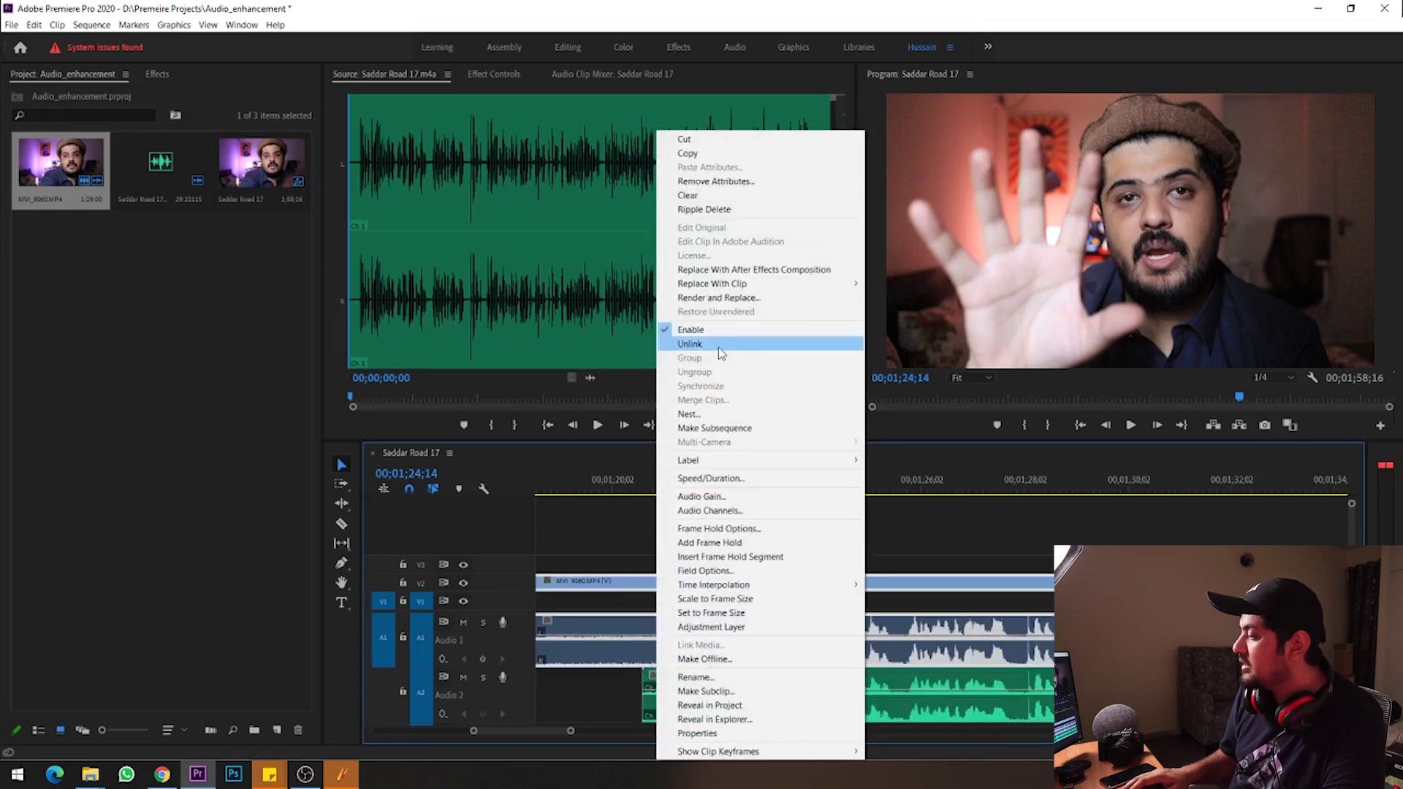
pyautogui.click(720, 350)
pyautogui.click(723, 641)
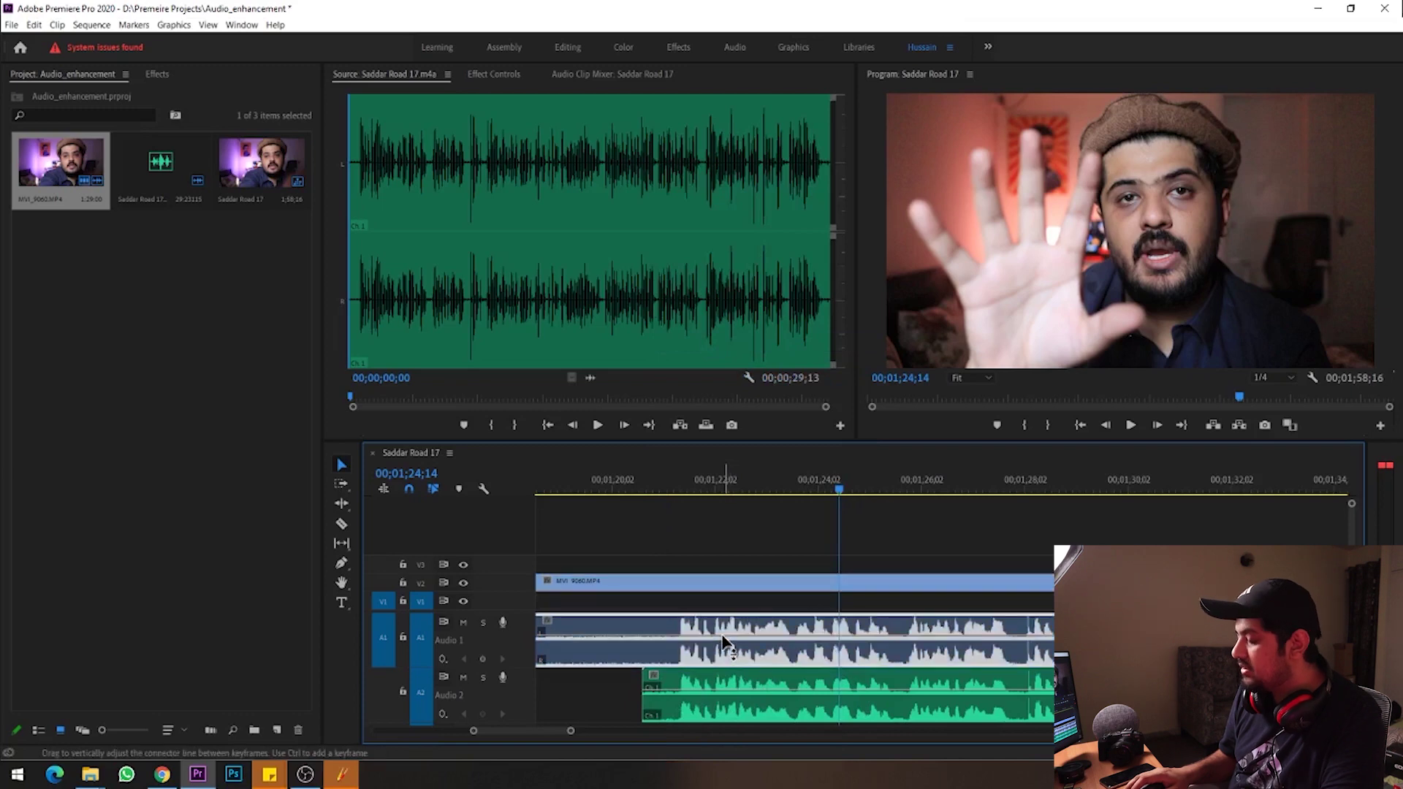
pyautogui.press('Delete')
# - Link the MVI_9060 video with the A2 stereo recording and play back from about 01;20;19
pyautogui.click(641, 482)
pyautogui.moveTo(702, 551); pyautogui.dragTo(740, 730)
pyautogui.rightClick(740, 705)
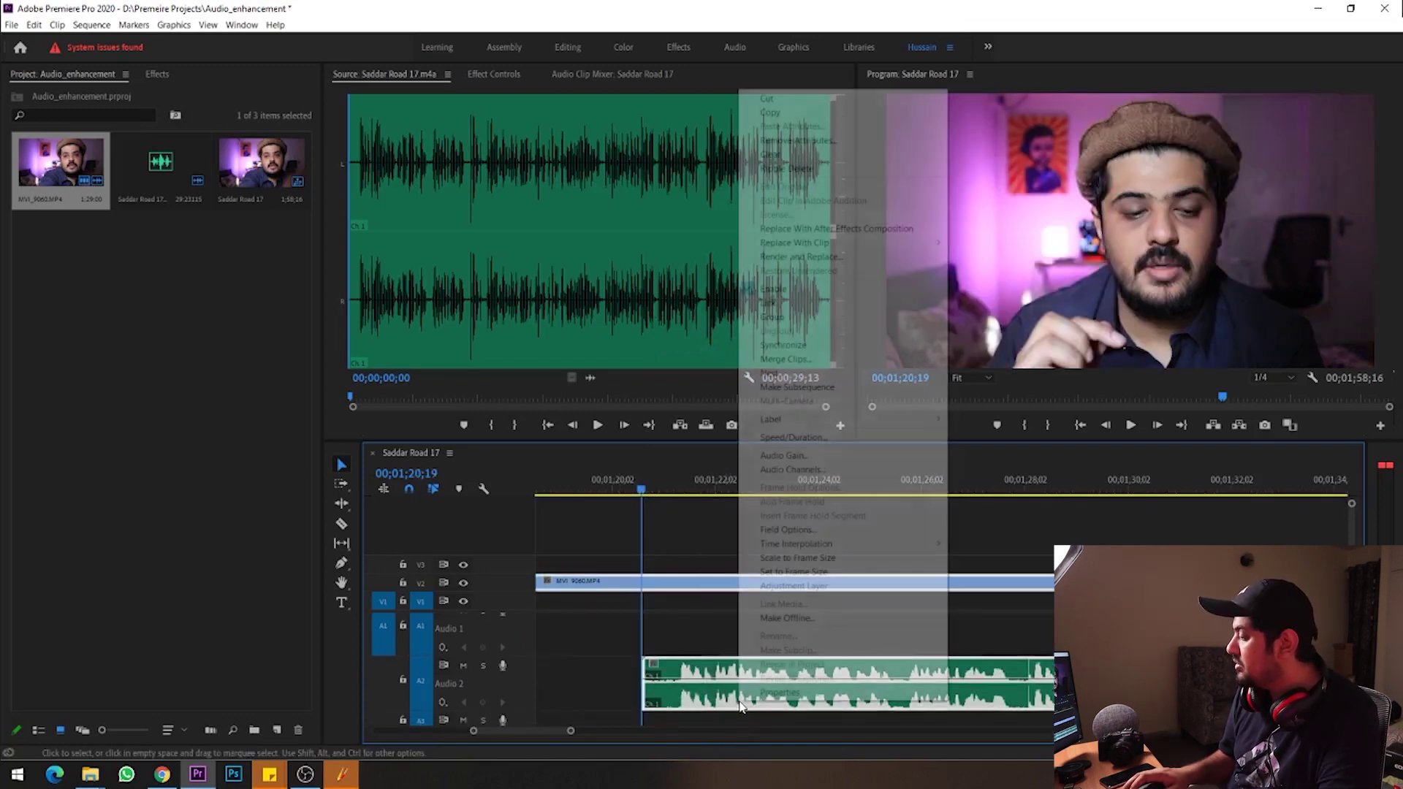
pyautogui.click(775, 301)
pyautogui.press('space')
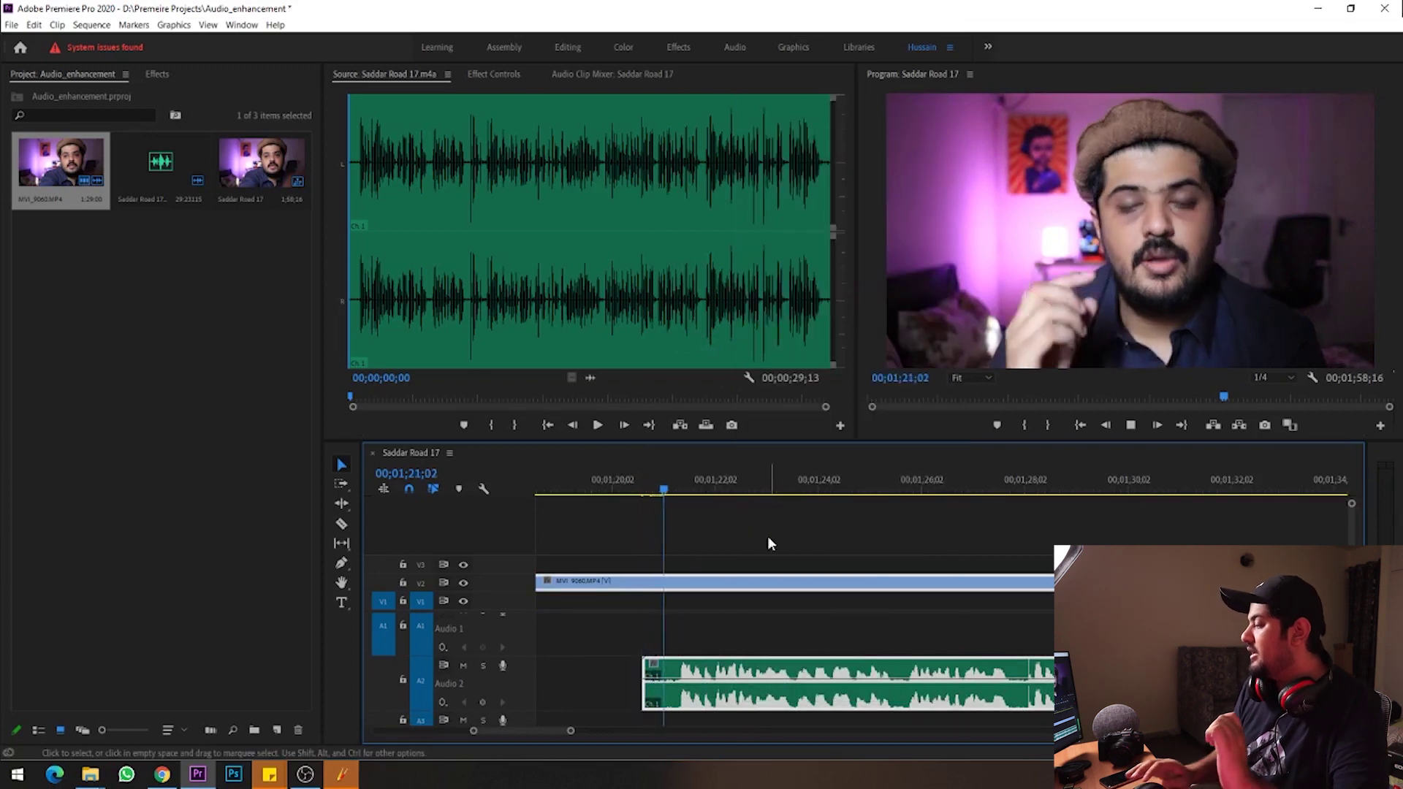